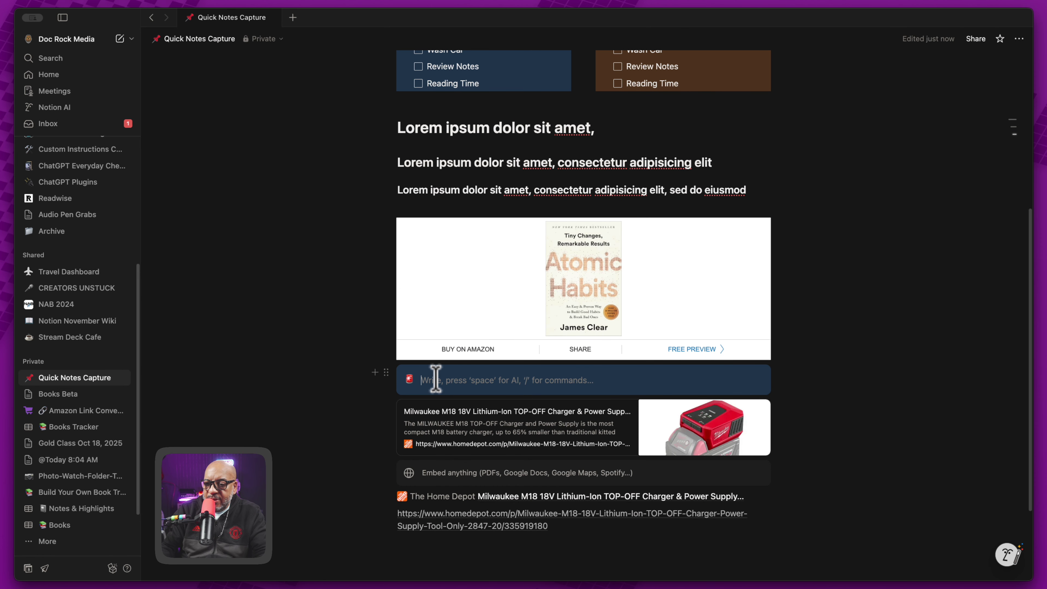
# - Title the empty callout "Web Embeds Styles" and start a new line inside it
pyautogui.write('Web Embeds Styles')
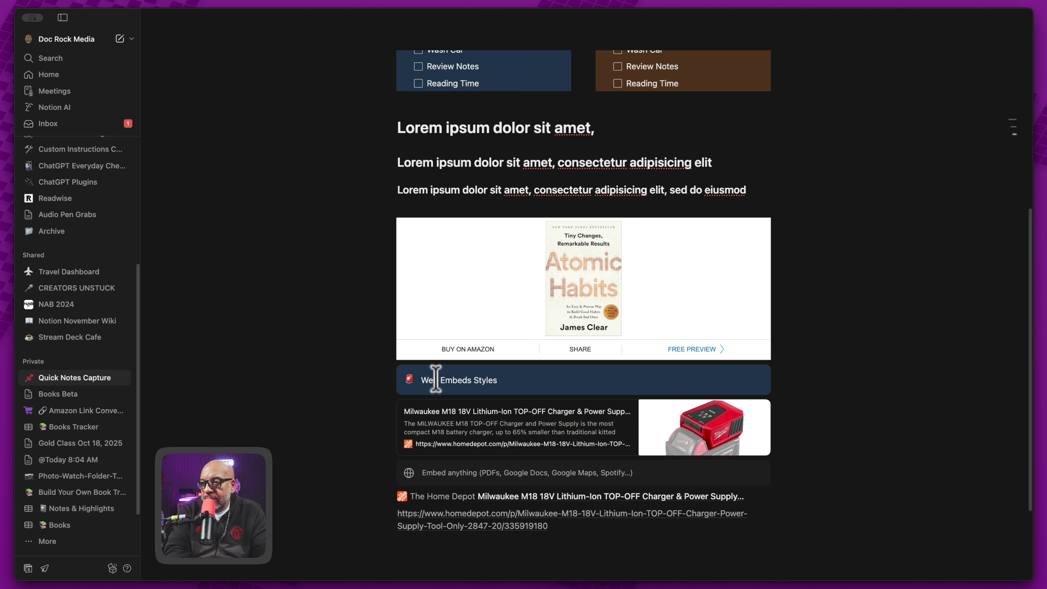
pyautogui.press('Return')
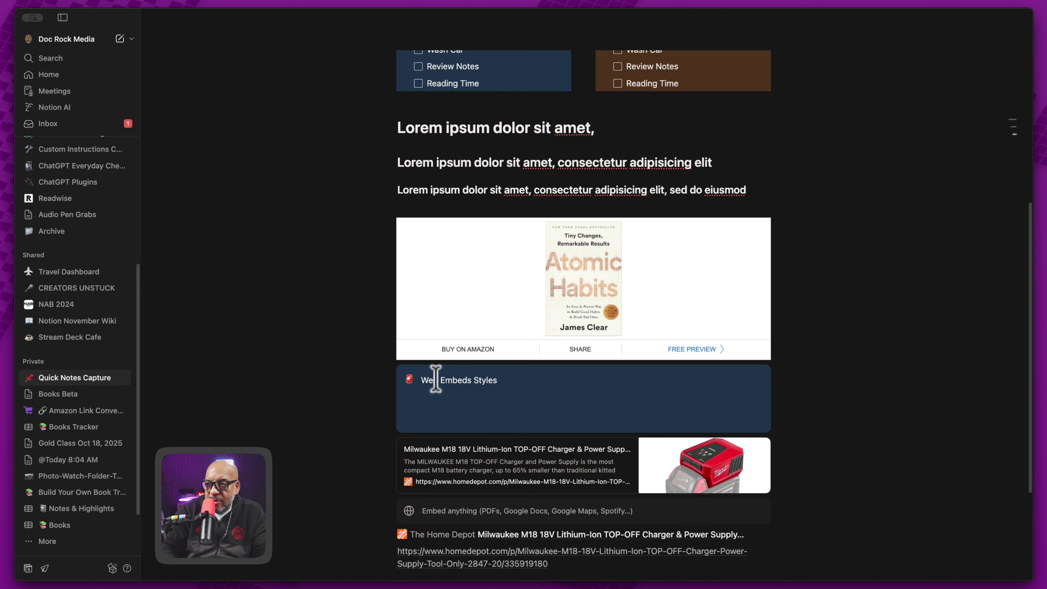
# - Paste the Home Depot Milwaukee M18 charger link on a new line beneath the existing URL, leaving it as a plain link
pyautogui.scroll(-3, 376, 499)
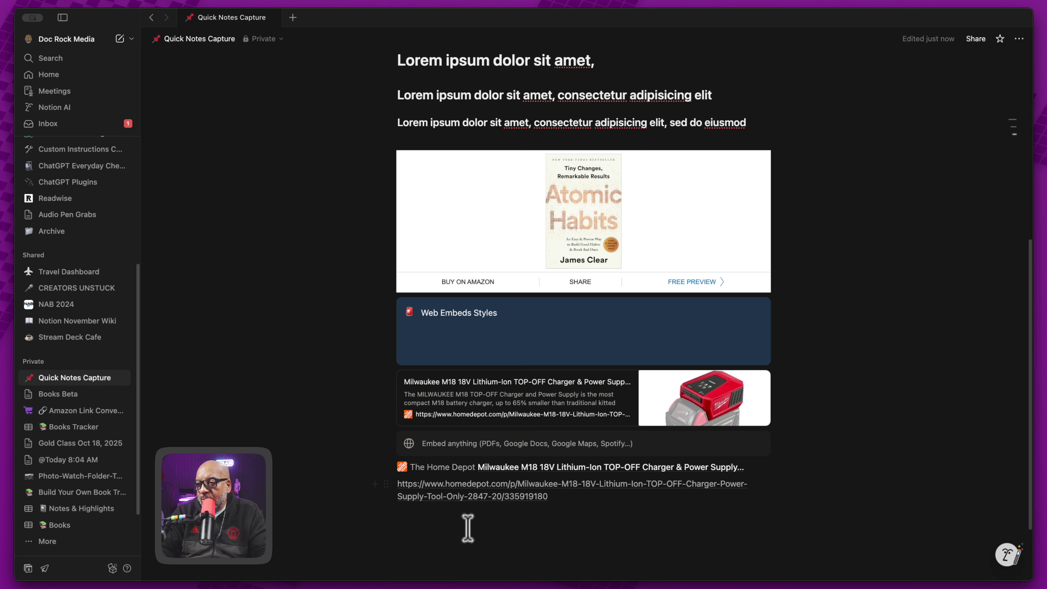
pyautogui.click(443, 516)
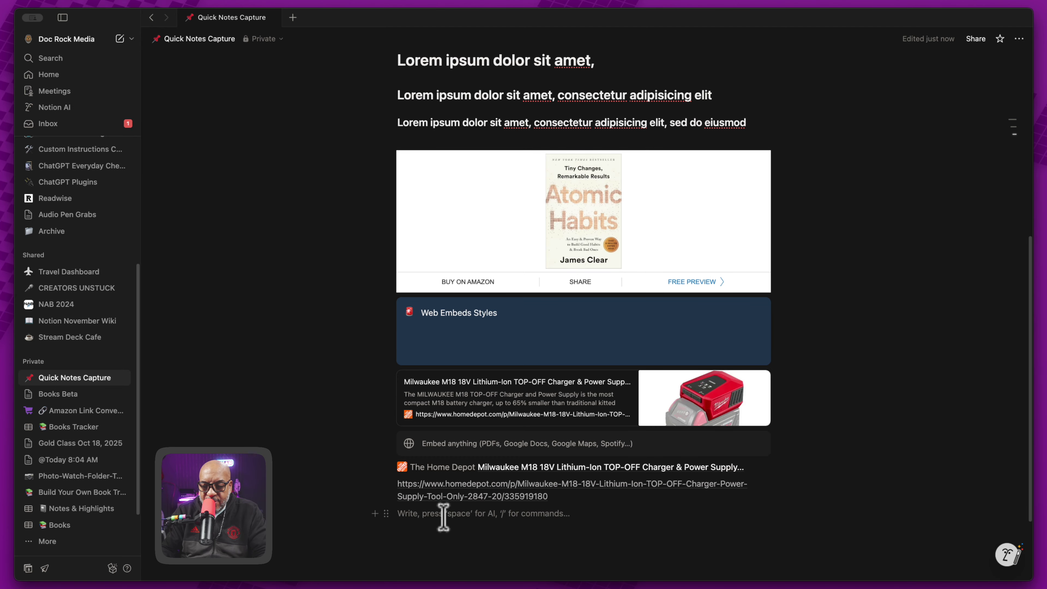
pyautogui.write('https://www.homedepot.com/p/Milwaukee-M18-18V-Lithium-Ion-TOP-OFF-Charger-Power-Supply-Tool-Only-2847-20/335919180')
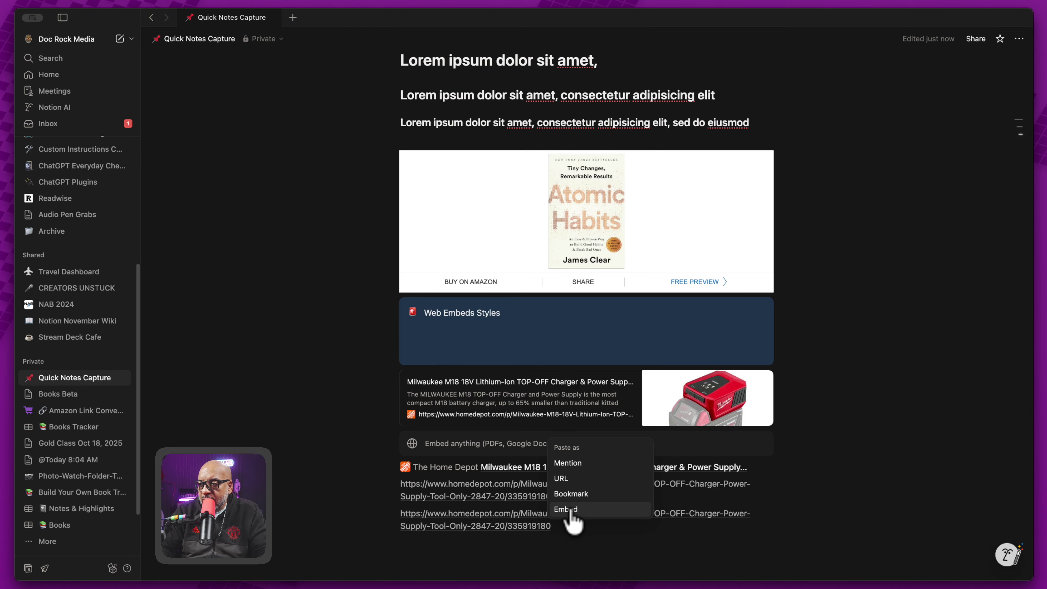
pyautogui.click(320, 511)
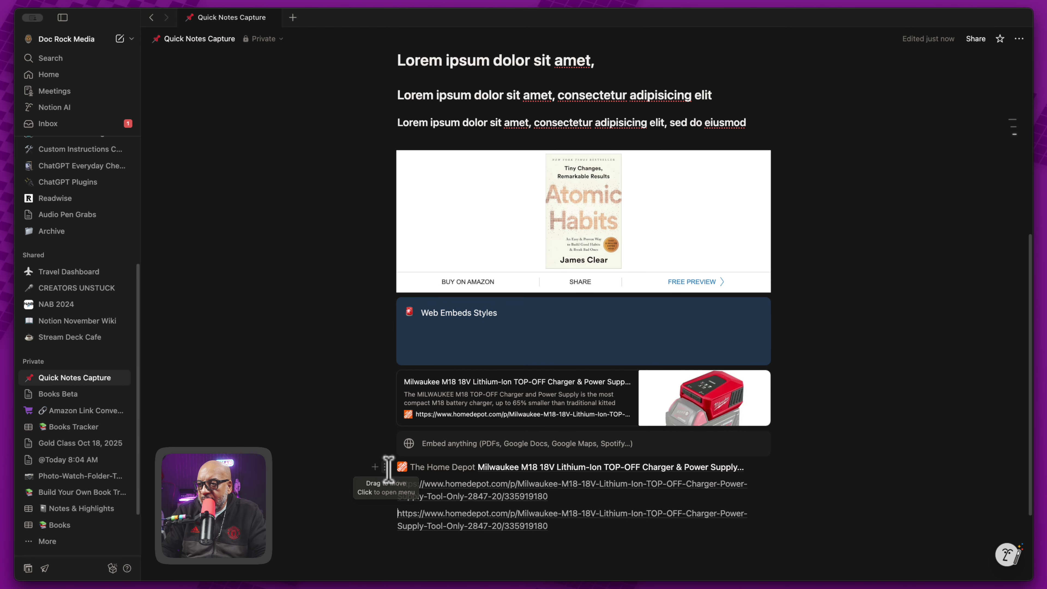
# - Move the Home Depot mention into the callout, label it "Mention" without blank lines above, and add a line below
pyautogui.moveTo(386, 467); pyautogui.dragTo(411, 353)
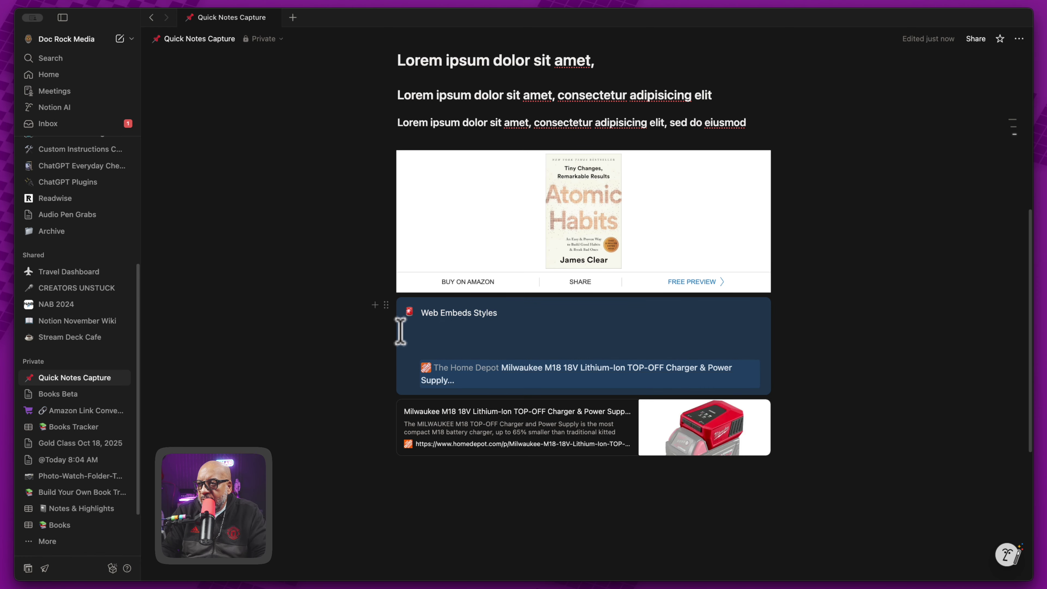
pyautogui.click(432, 328)
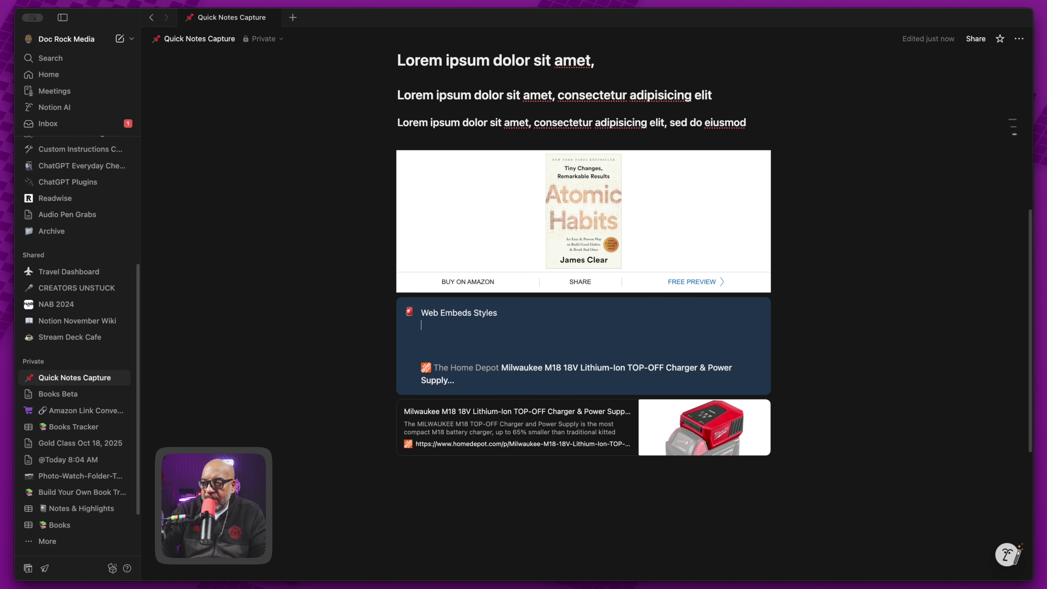
pyautogui.press('Delete')
pyautogui.press('Delete')
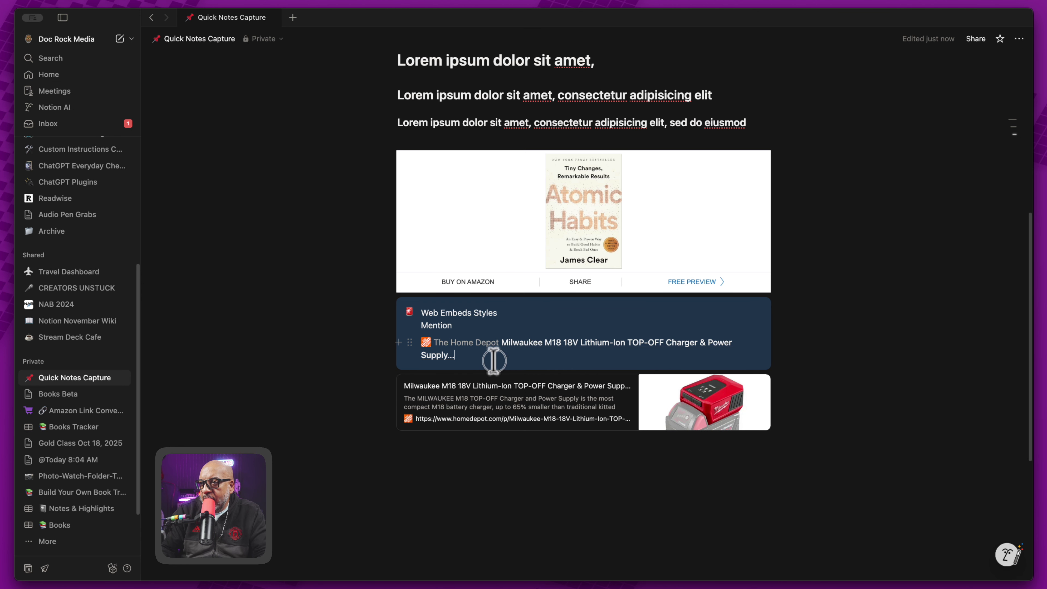
pyautogui.press('Return')
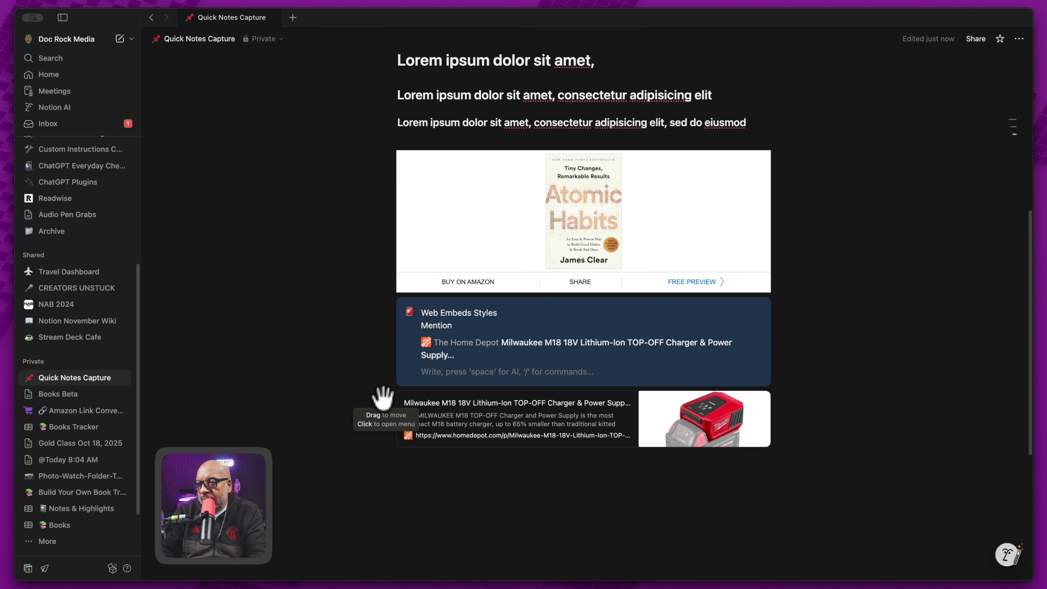
# - Move the upper plain Home Depot URL into the callout, directly below the mention
pyautogui.click(417, 471)
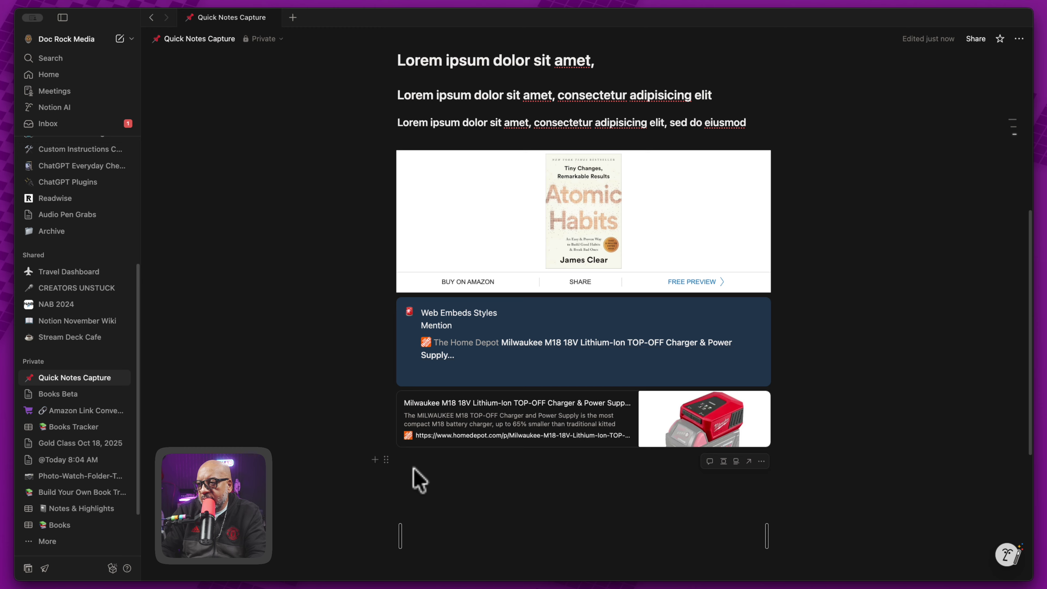
pyautogui.write('https://www.homedepot.com/p/Milwaukee-M18-18V-Lithium-Ion-TOP-OFF-Charger-Power-Supply-Tool-Only-2847-20/335919180')
pyautogui.write('https://www.homedepot.com/p/Milwaukee-M18-18V-Lithium-Ion-TOP-OFF-Charger-Power-Supply-Tool-Only-2847-20/335919180')
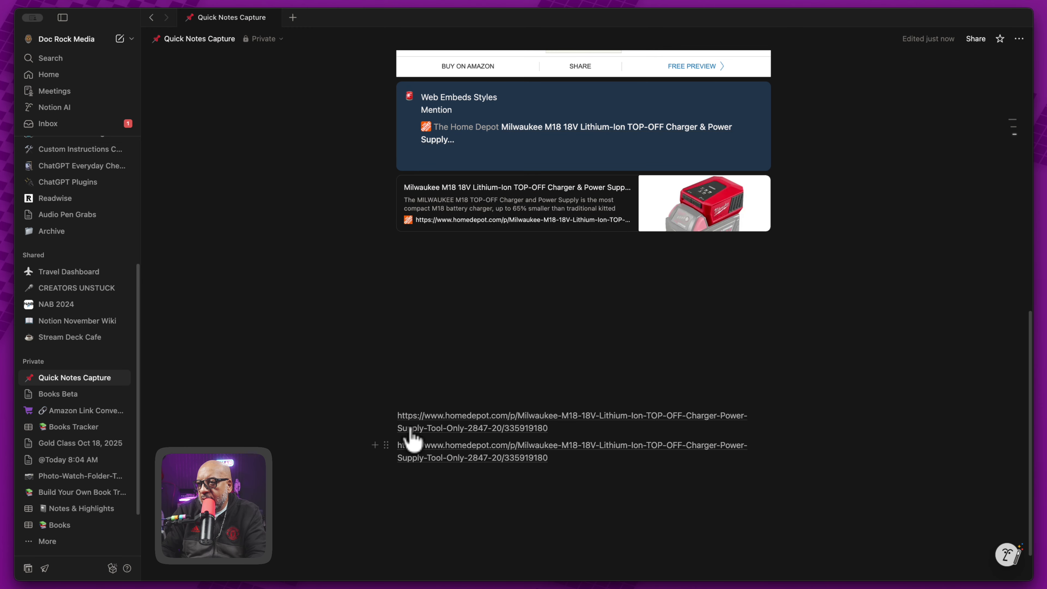
pyautogui.moveTo(388, 414); pyautogui.dragTo(438, 152)
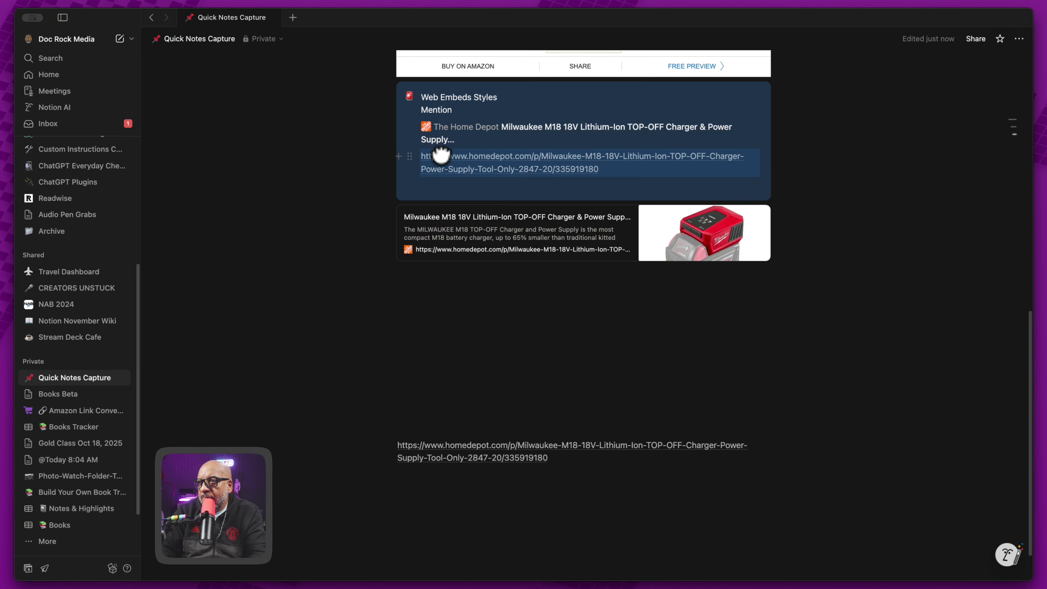
# - Add the label "URL" on its own line between the mention and the plain link
pyautogui.click(479, 139)
pyautogui.press('Return')
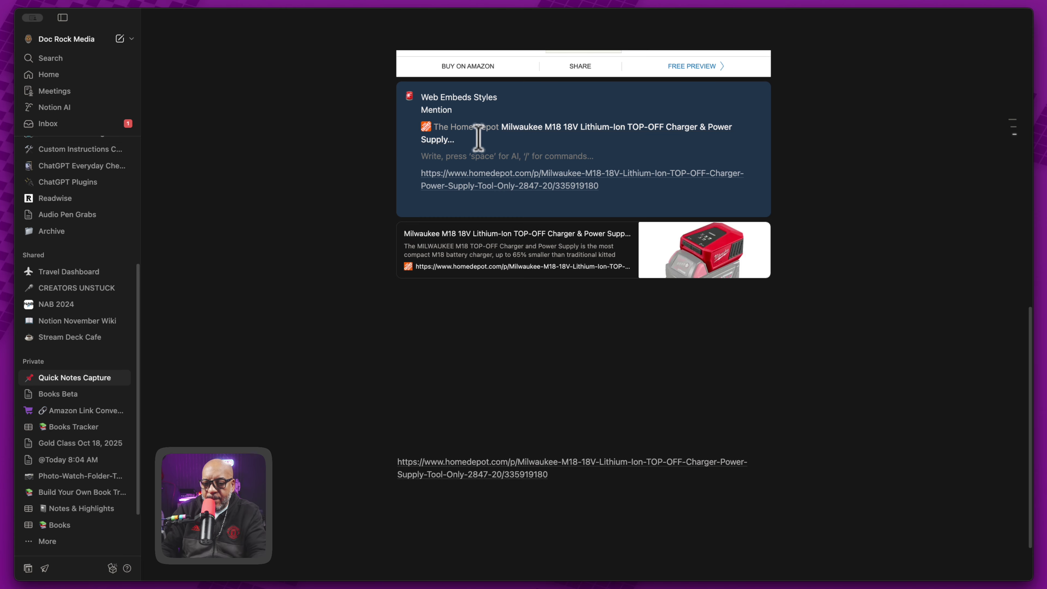
pyautogui.write('U')
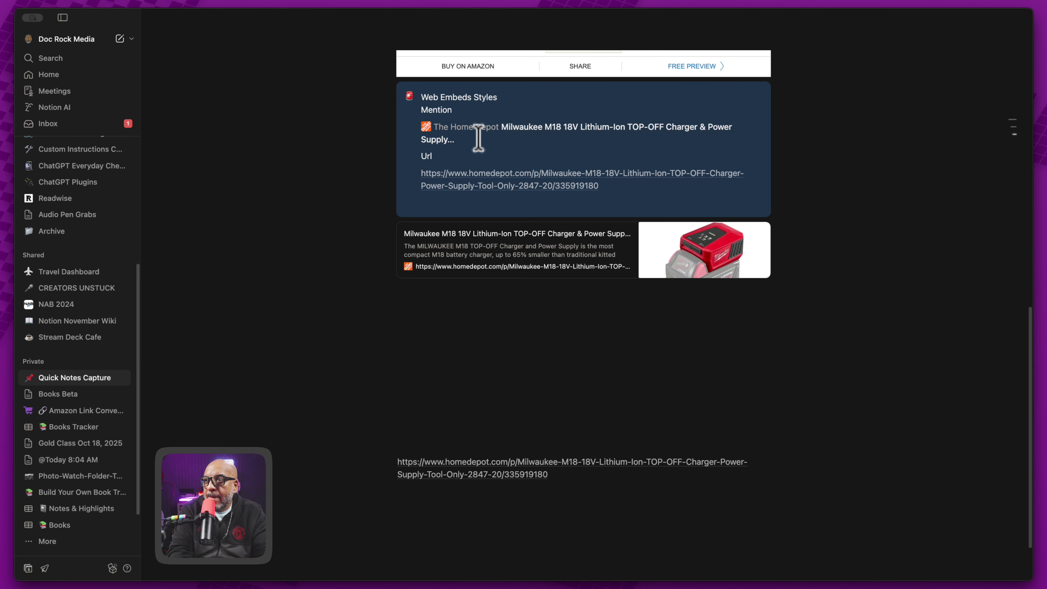
pyautogui.write('rl')
pyautogui.press('BackSpace')
# - Add a "Bookmark" label below the plain link in the callout and move the Milwaukee bookmark card beneath it
pyautogui.click(624, 186)
pyautogui.press('Return')
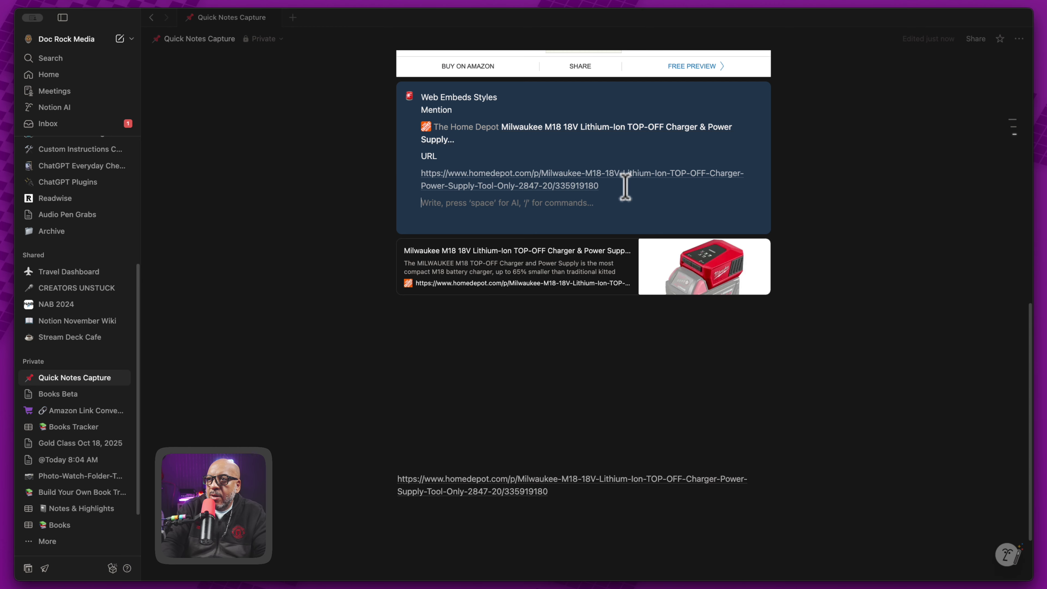
pyautogui.write('Book')
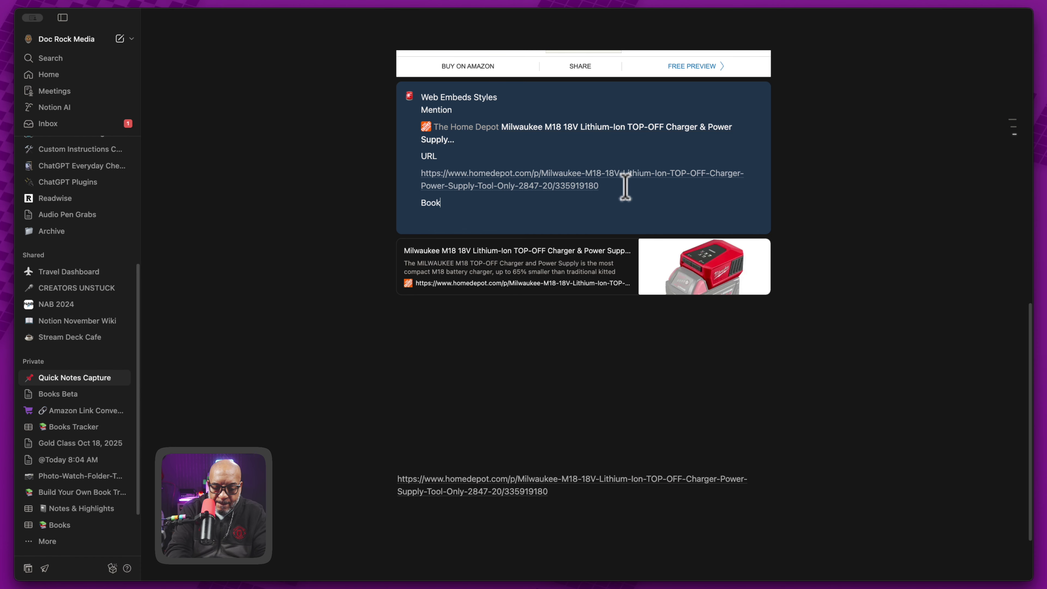
pyautogui.write('mark')
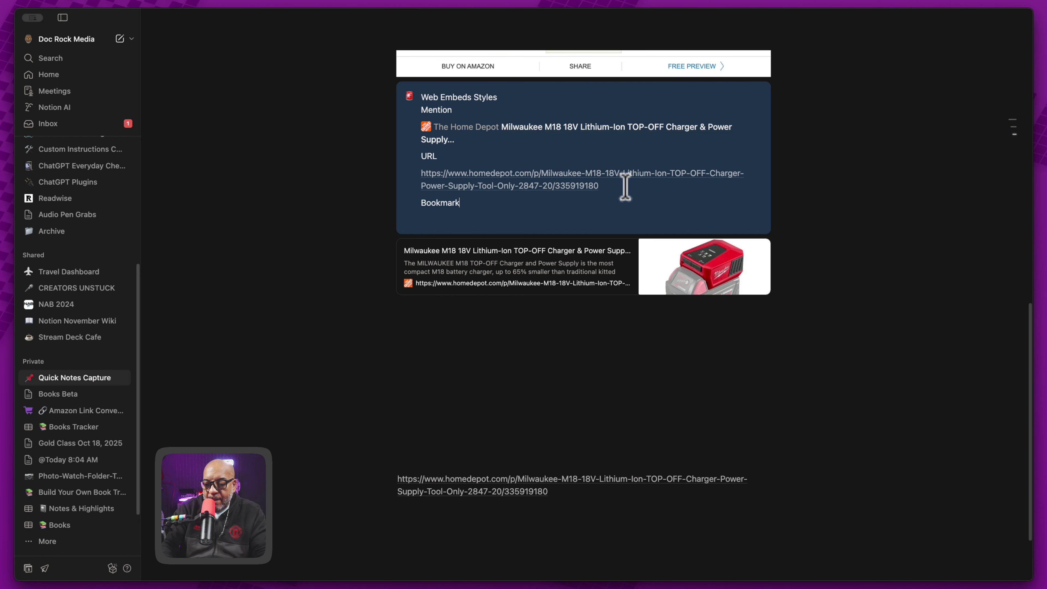
pyautogui.press('Return')
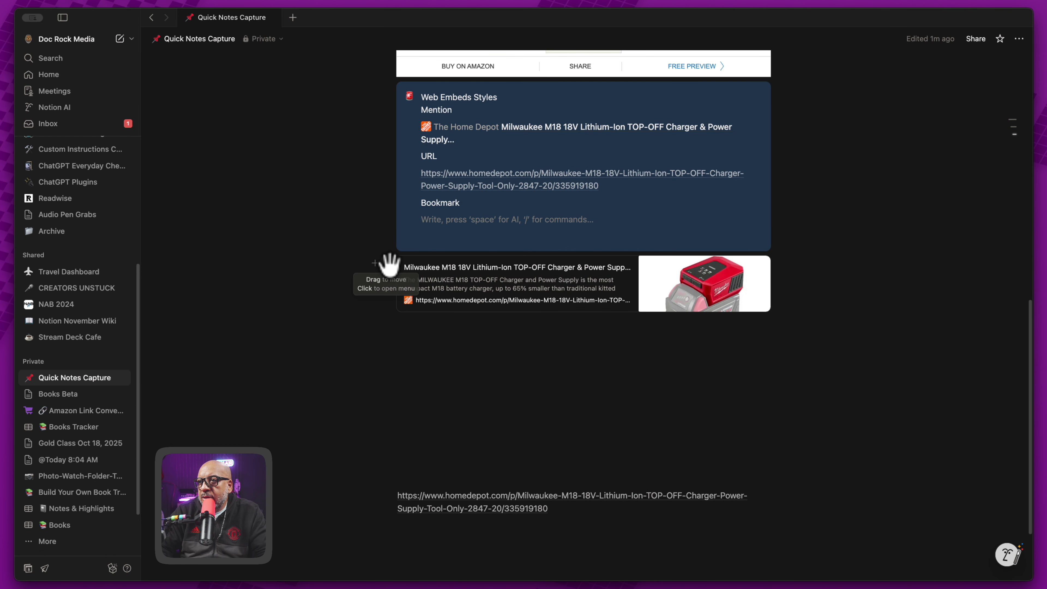
pyautogui.moveTo(391, 263); pyautogui.dragTo(429, 221)
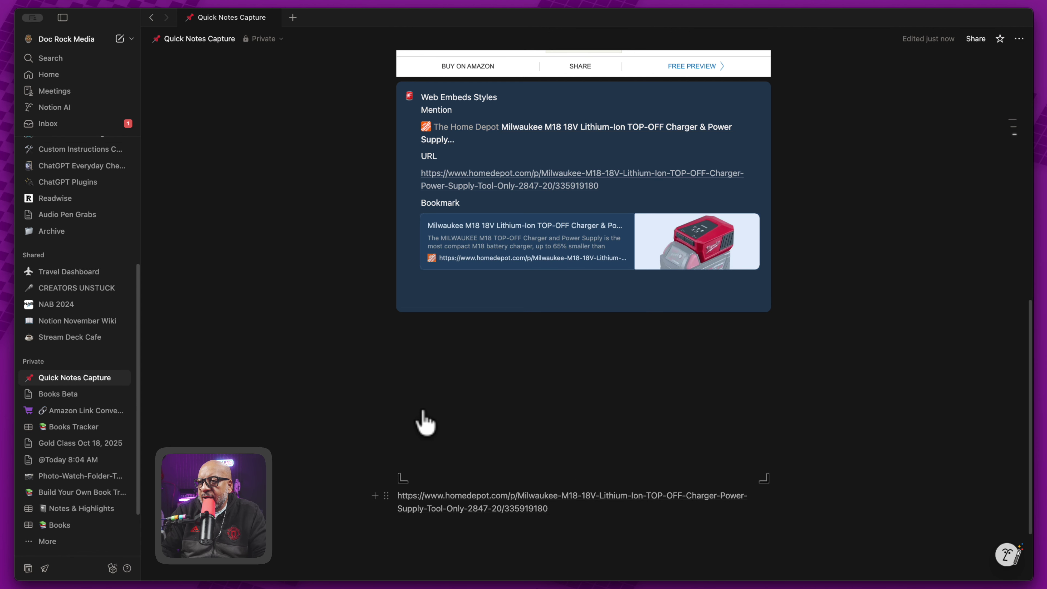
# - Insert a second web bookmark at the end of the callout using the Home Depot Milwaukee M18 charger link
pyautogui.click(444, 292)
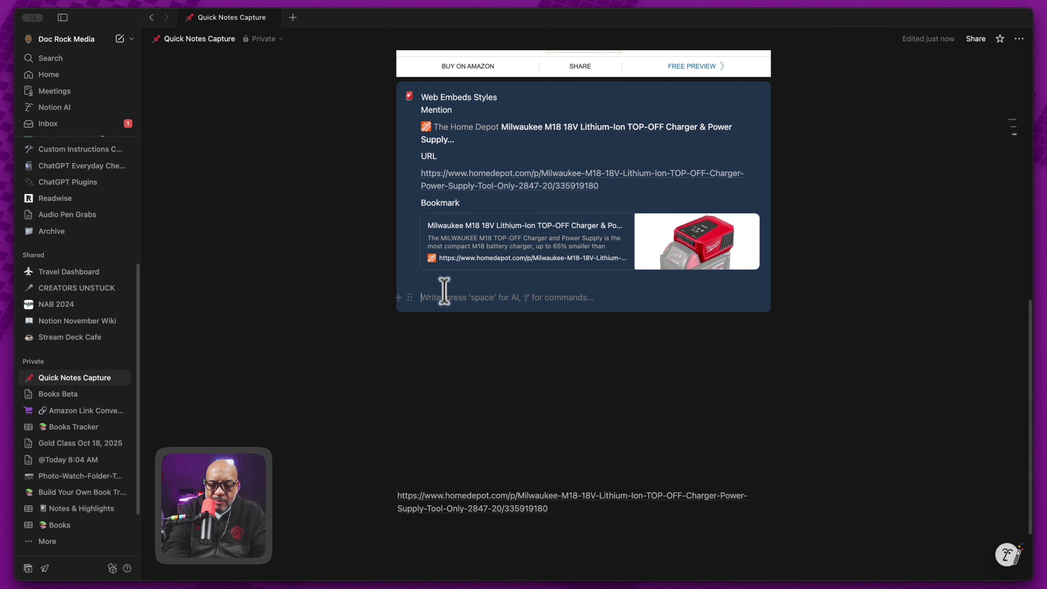
pyautogui.write('/')
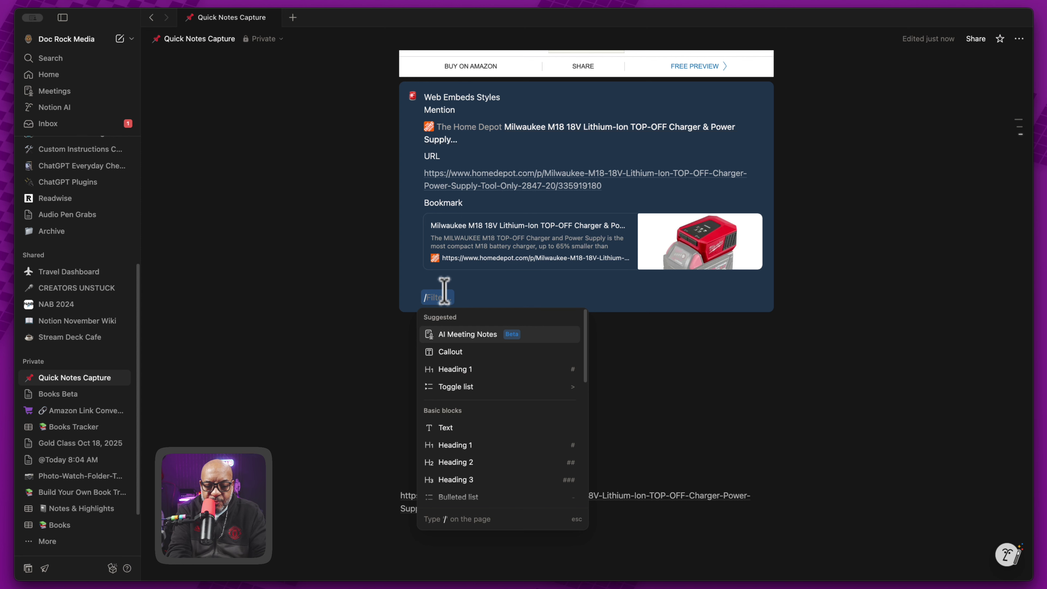
pyautogui.write('web')
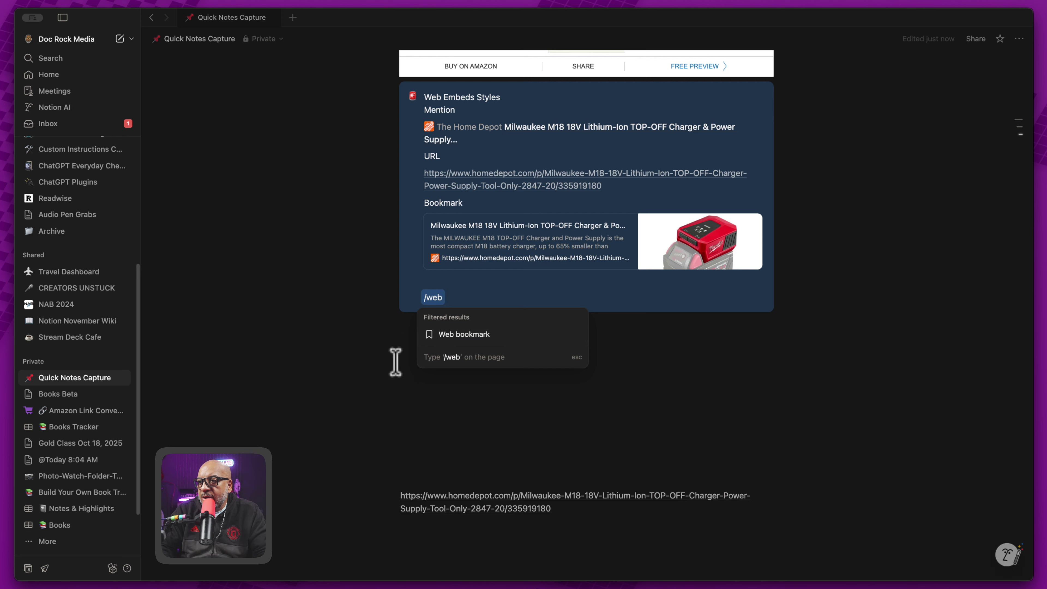
pyautogui.click(454, 335)
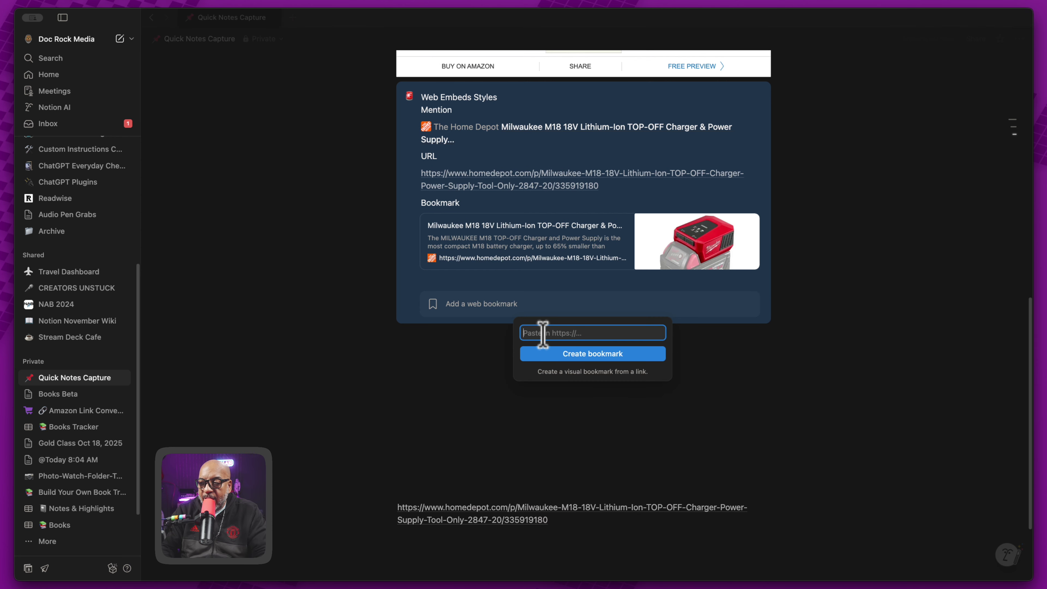
pyautogui.write('https://www.homedepot.com/p/Milwaukee-M18-18V-Lithium-Ion-TOP-OFF-Charger-Power-Supply-Tool-Only-2847-20/335919180')
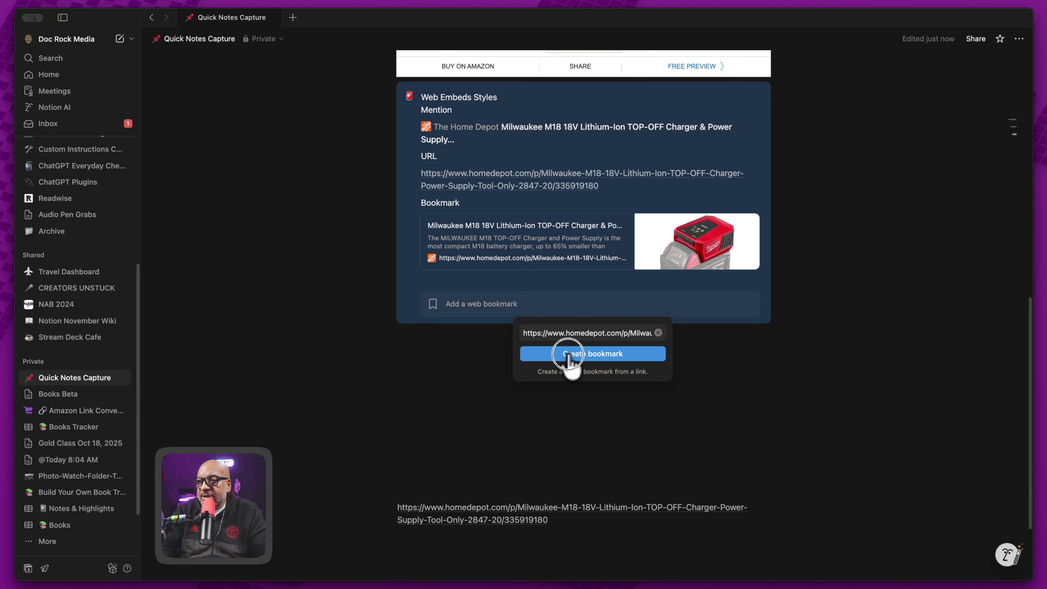
pyautogui.click(568, 358)
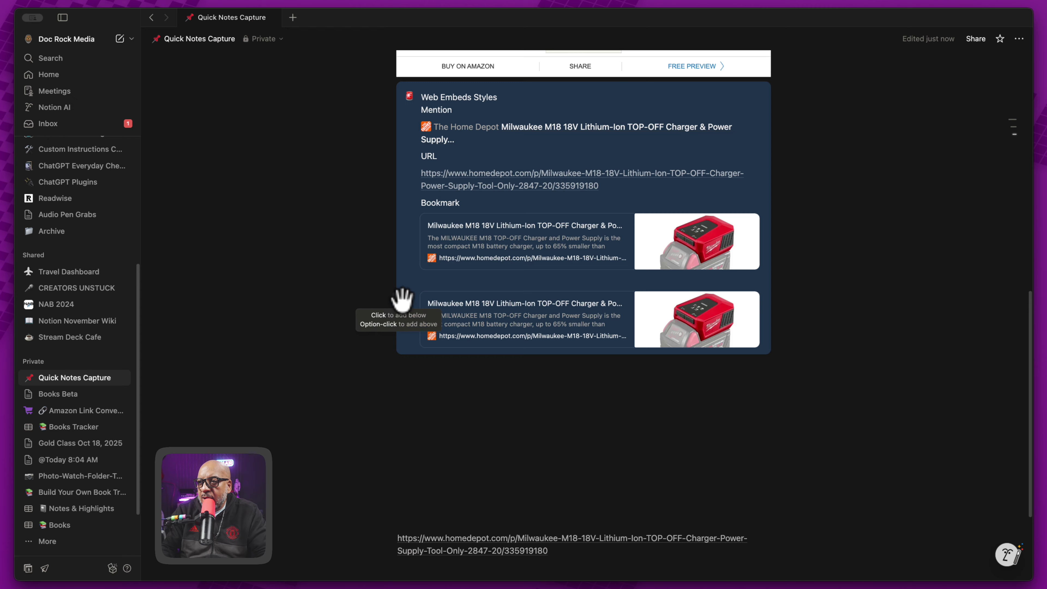
# - Delete the second bookmark card from the callout
pyautogui.click(409, 297)
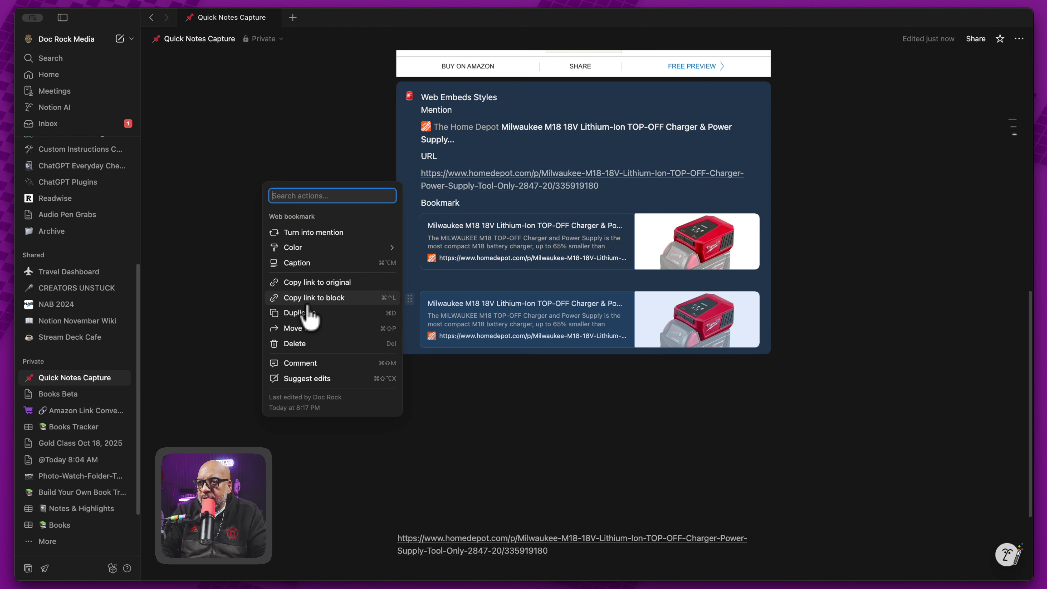
pyautogui.click(305, 344)
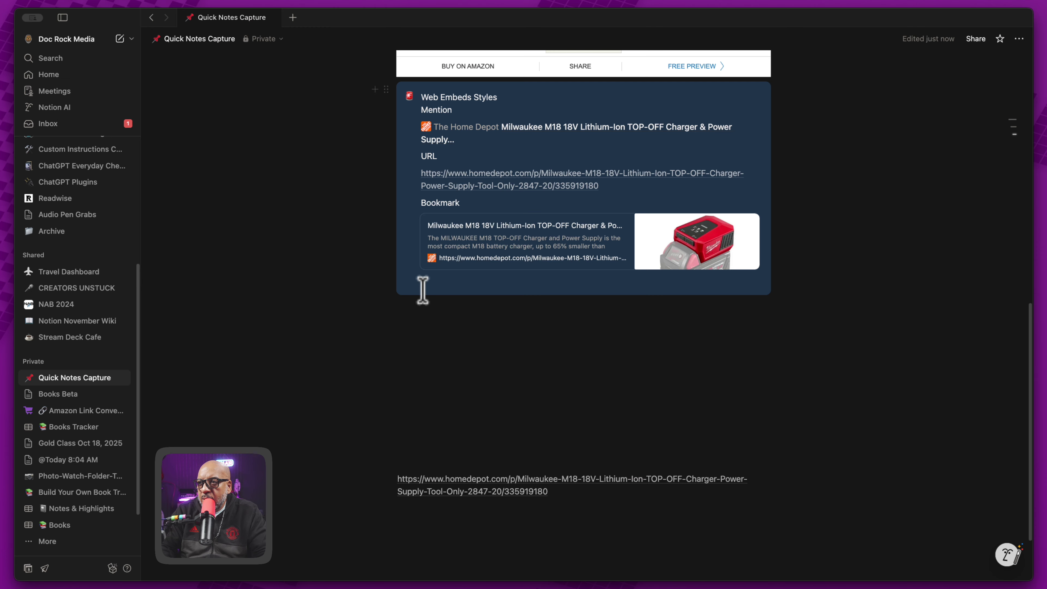
# - Paste the Home Depot Milwaukee M18 charger link below the bookmark card in the callout as an embed
pyautogui.click(433, 280)
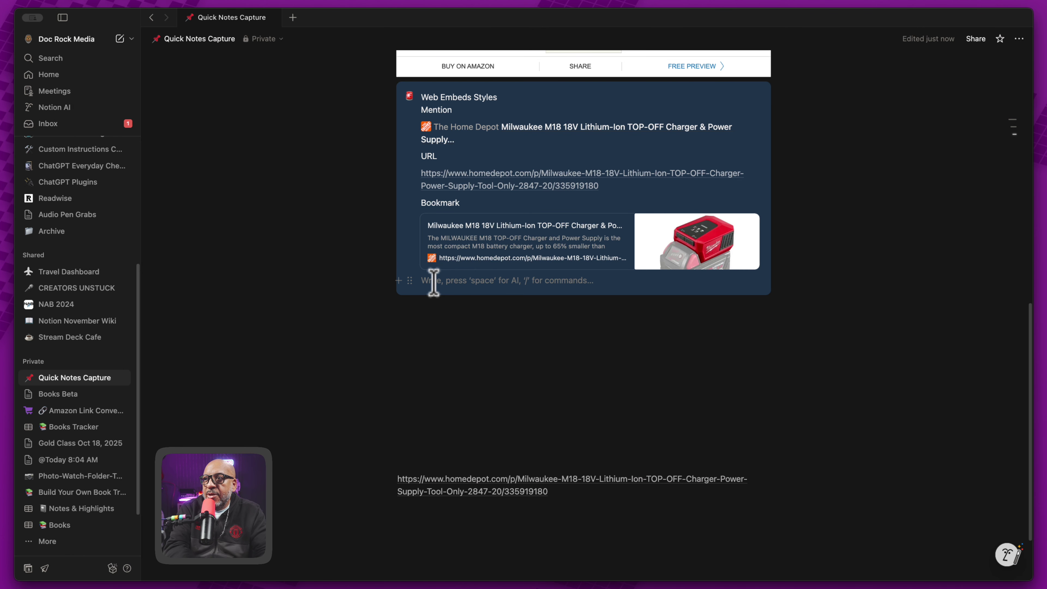
pyautogui.write('/')
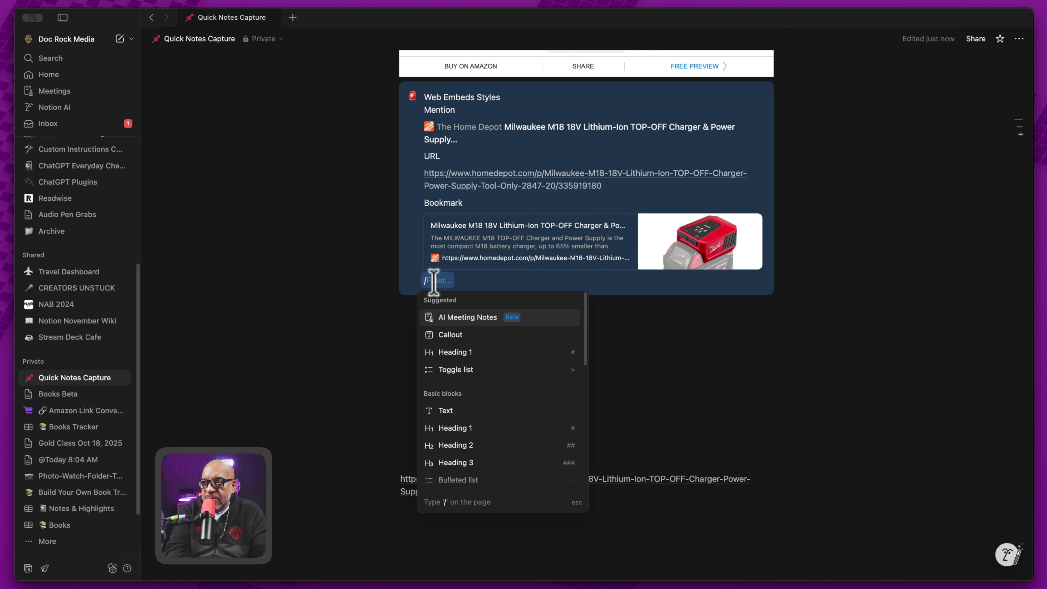
pyautogui.press('BackSpace')
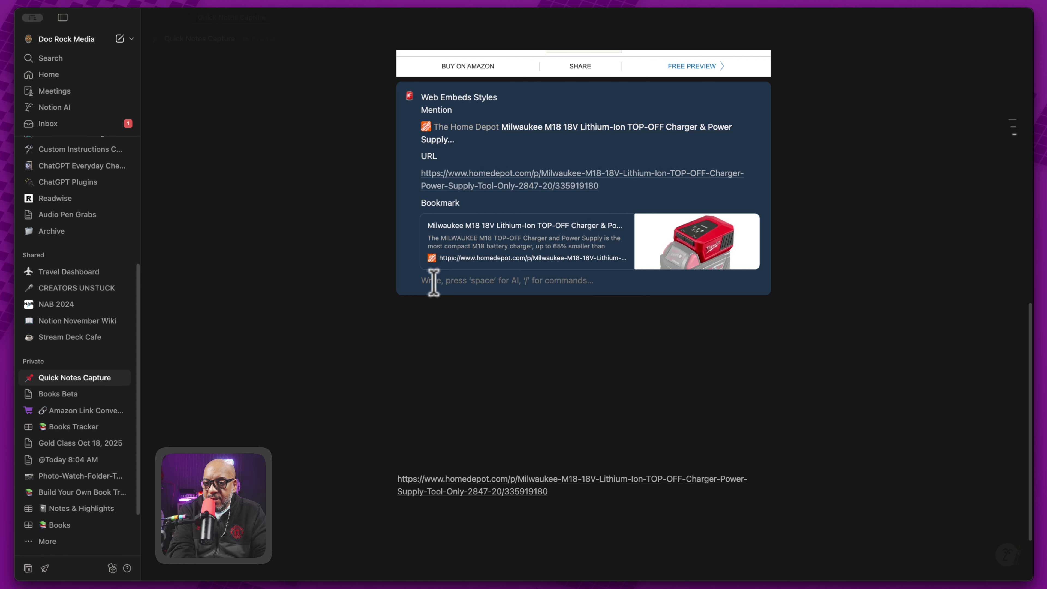
pyautogui.write('https://www.homedepot.com/p/Milwaukee-M18-18V-Lithium-Ion-TOP-OFF-Charger-Power-Supply-Tool-Only-2847-20/335919180')
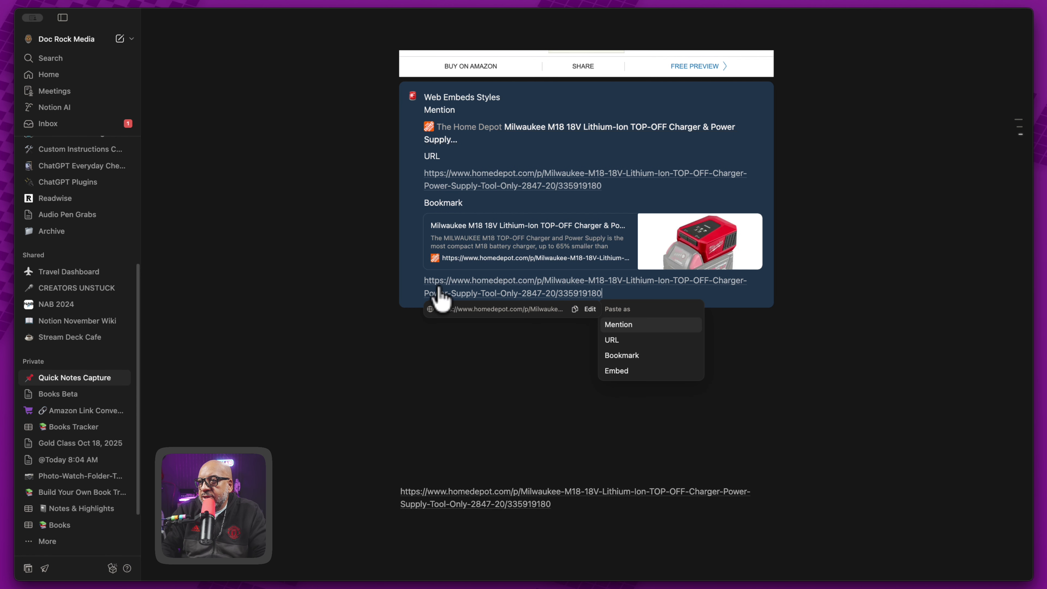
pyautogui.click(623, 371)
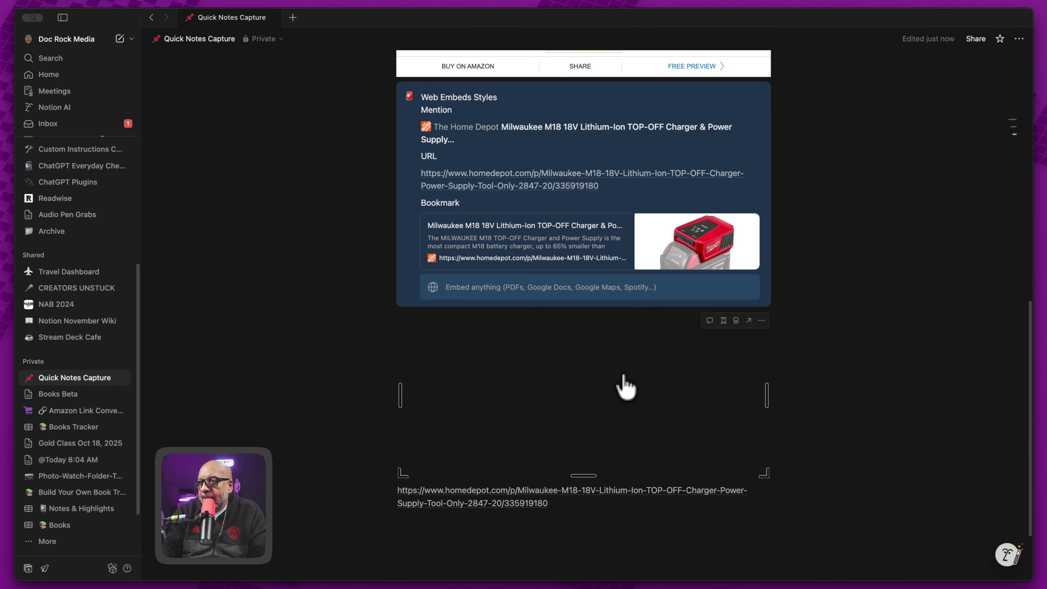
# - Try to load the Home Depot charger link into the empty embed block at the end of the callout
pyautogui.click(529, 288)
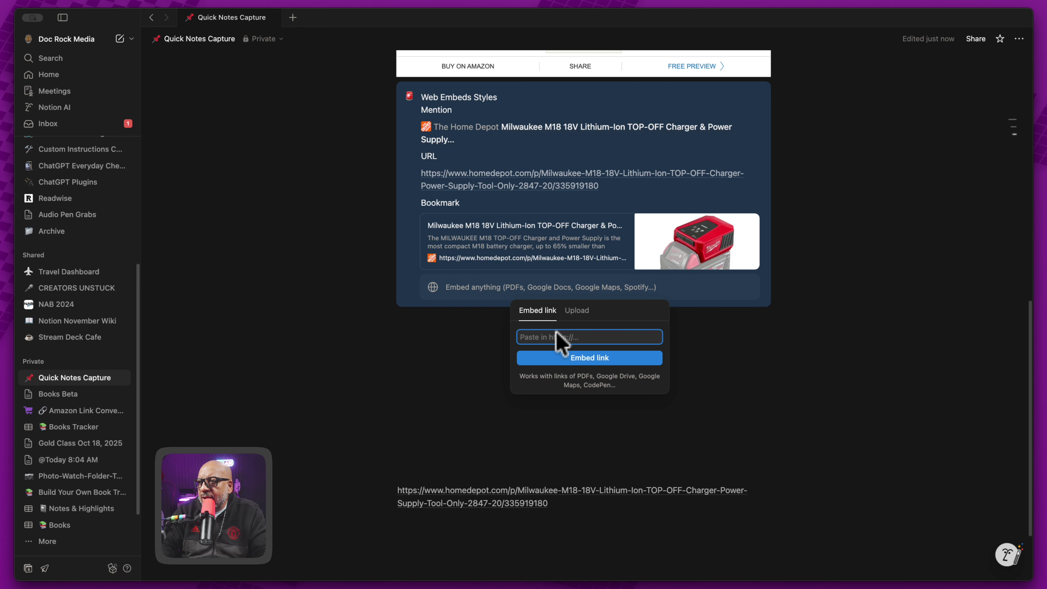
pyautogui.write('https://www.homedepot.com/p/Milwaukee-M18-18V-Lithium-Ion-TOP-OFF-Charger-Power-Supply-Tool-Only-2847-20/335919180')
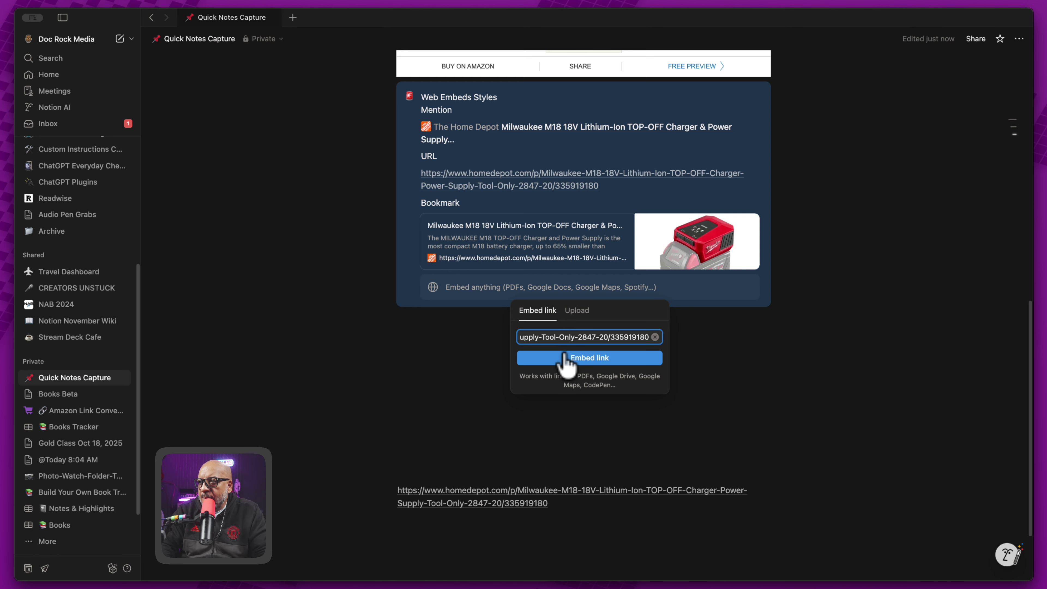
pyautogui.click(563, 358)
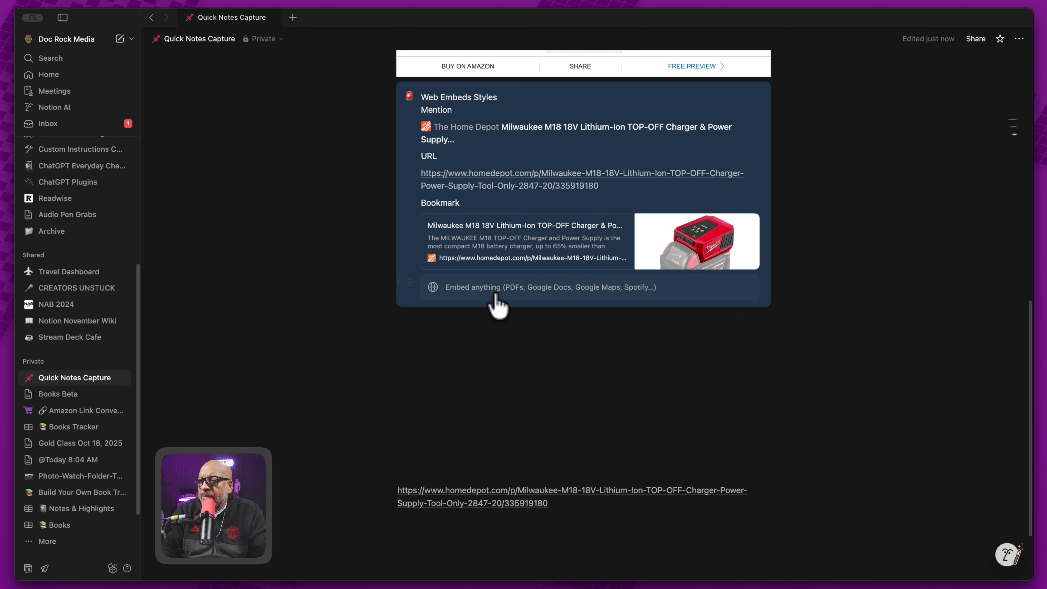
# - Delete the blank embed block and the leftover Home Depot link below the callout
pyautogui.scroll(-1, 536, 462)
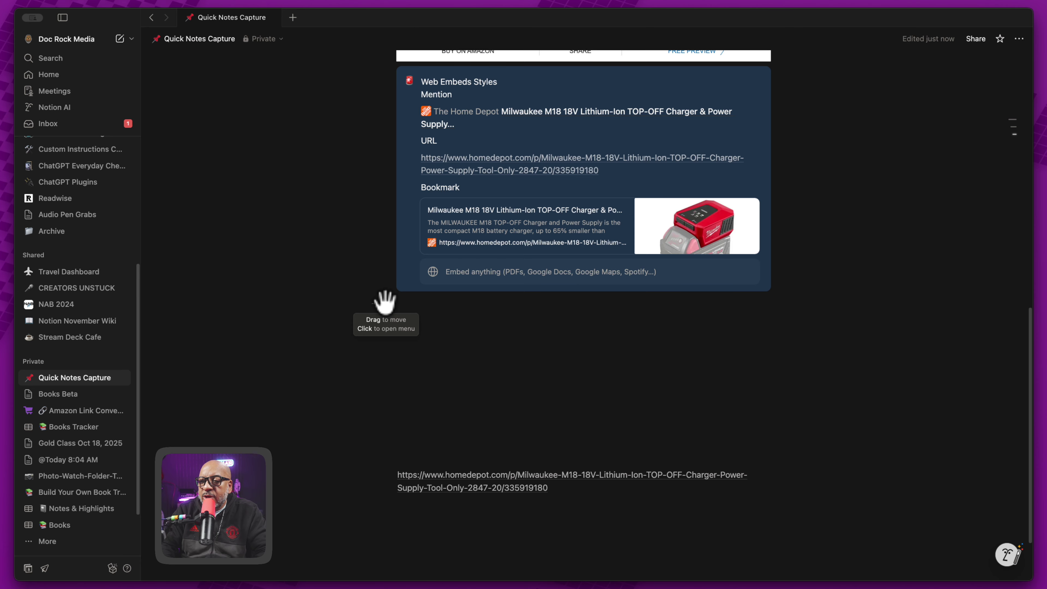
pyautogui.click(386, 302)
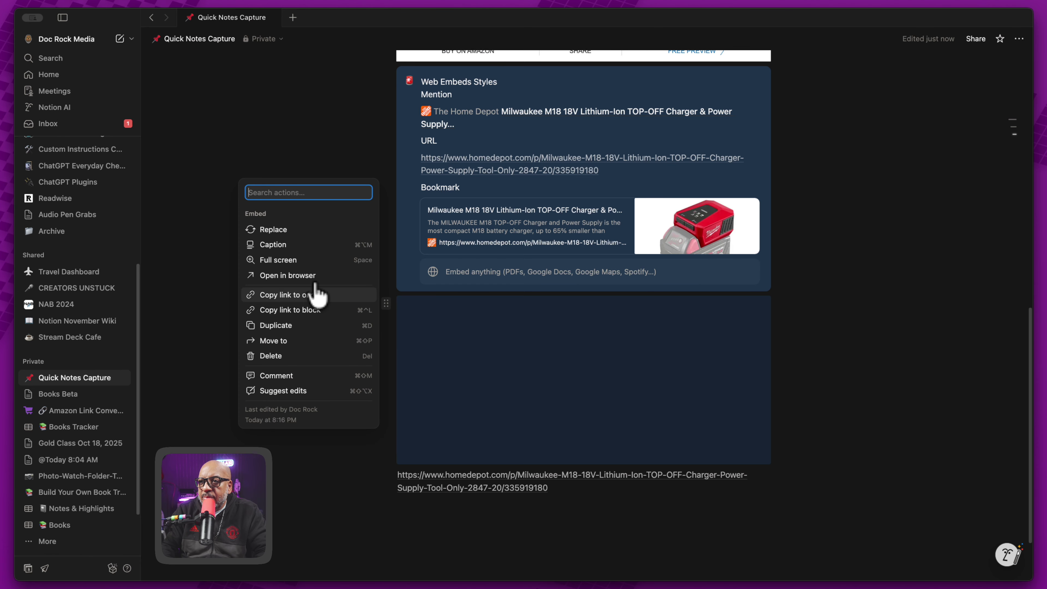
pyautogui.click(295, 357)
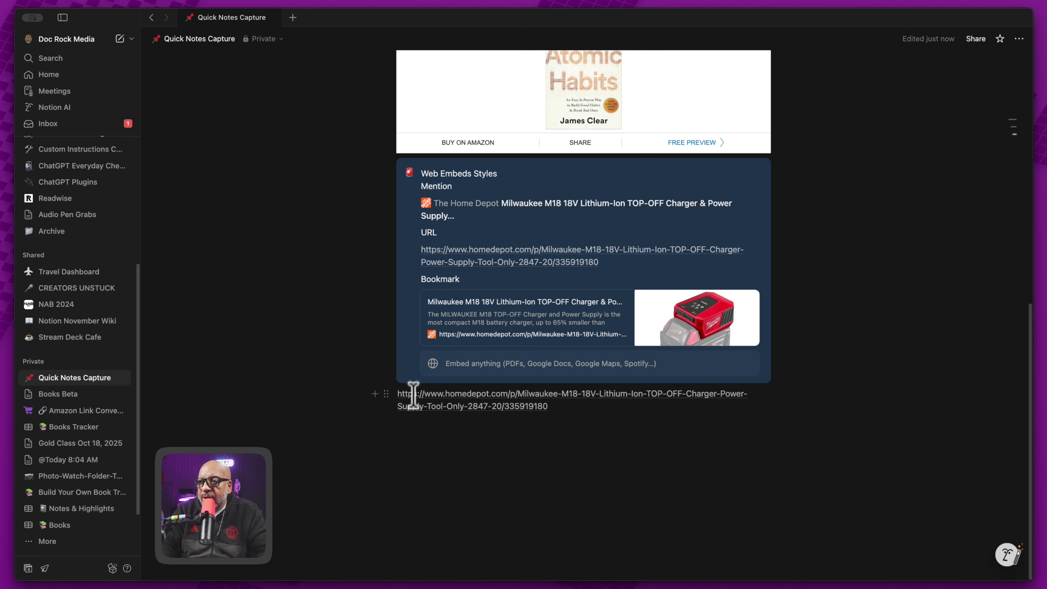
pyautogui.click(384, 393)
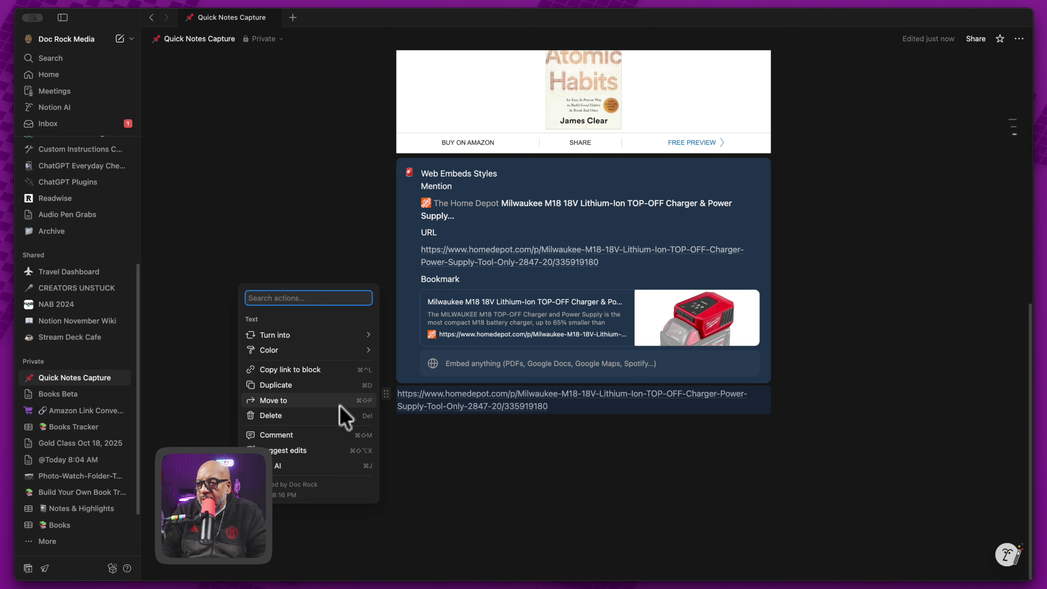
pyautogui.click(322, 414)
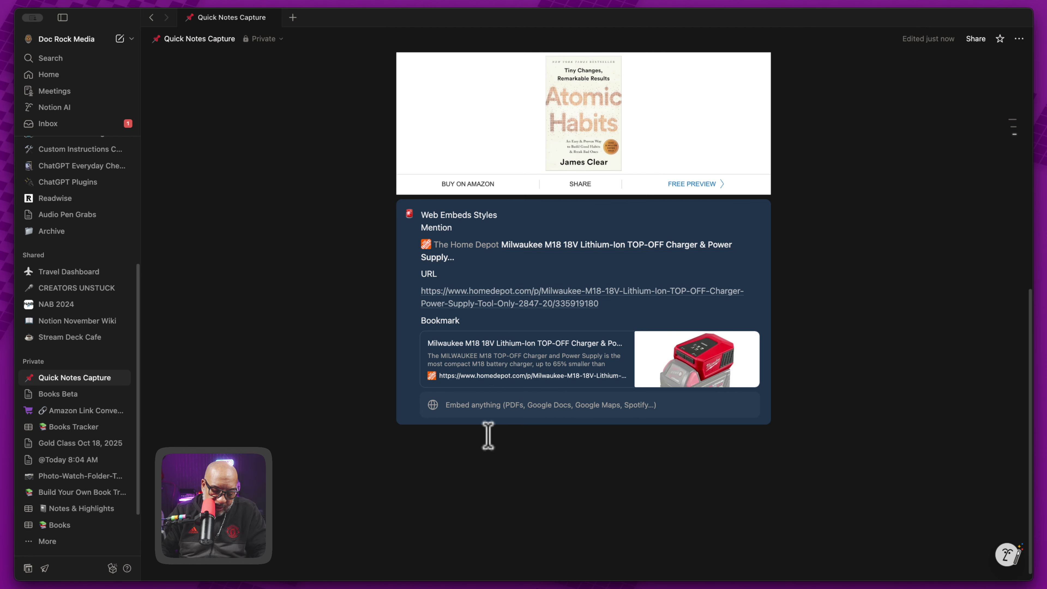
# - Add a Heading 1 "Sub Pages" above the first Lorem ipsum heading, with a divider beneath it
pyautogui.click(484, 444)
pyautogui.scroll(5, 424, 427)
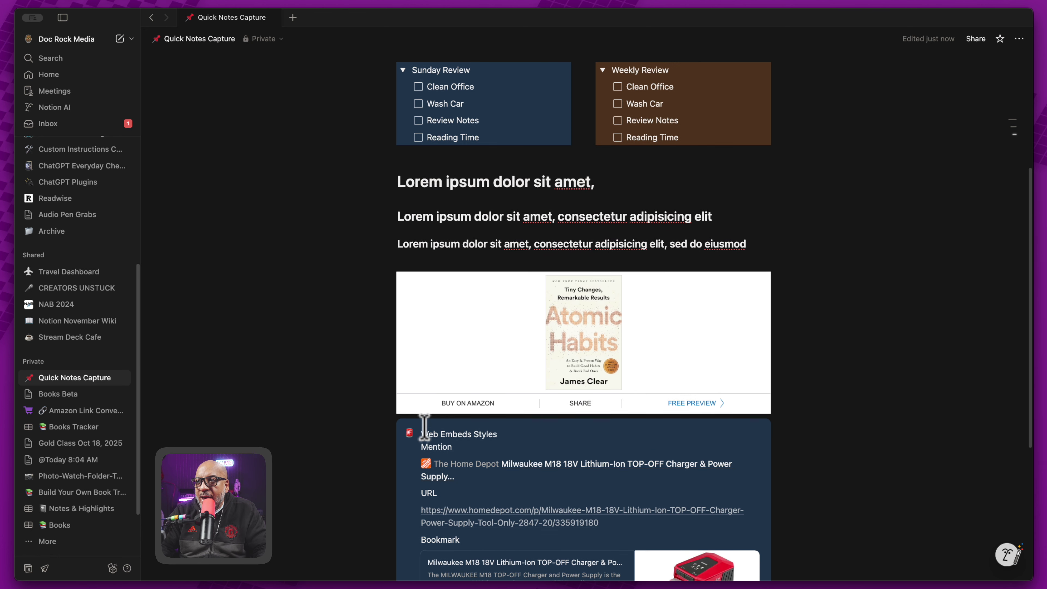
pyautogui.scroll(5, 548, 177)
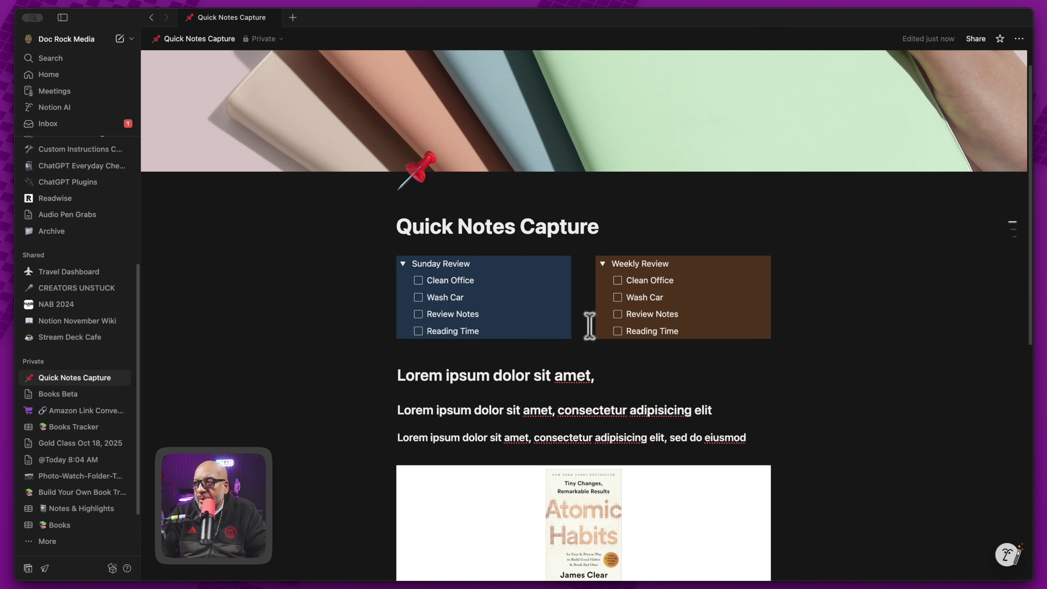
pyautogui.click(346, 342)
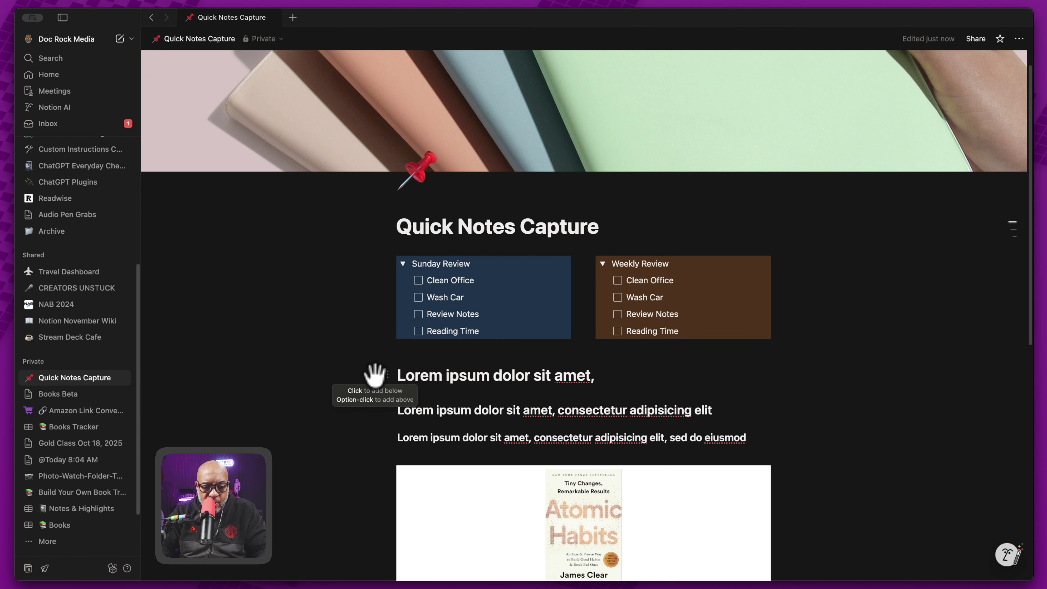
pyautogui.keyDown('alt'); pyautogui.click(375, 374); pyautogui.keyUp('alt')
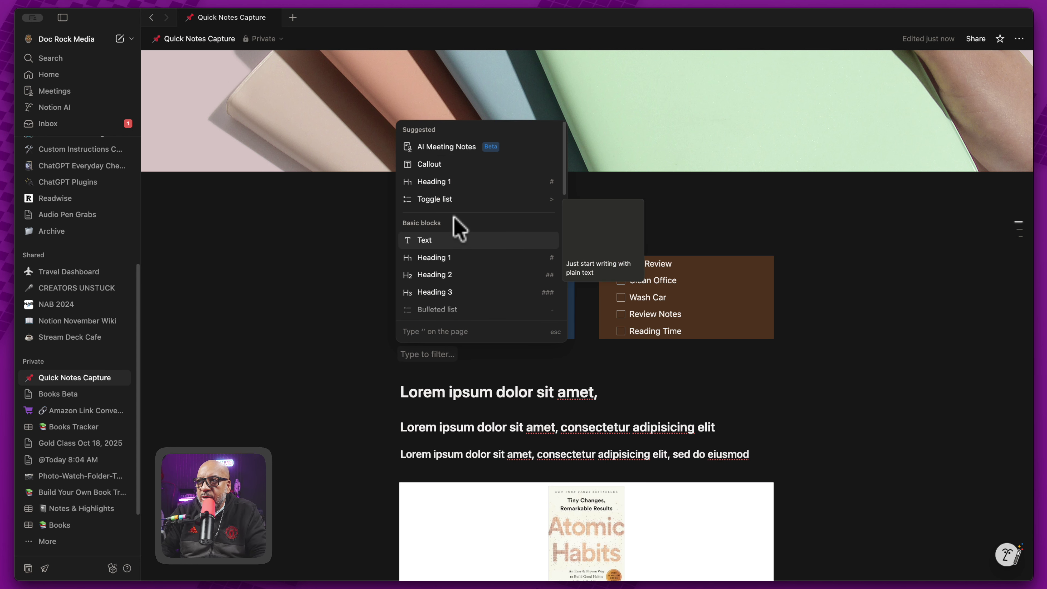
pyautogui.click(450, 185)
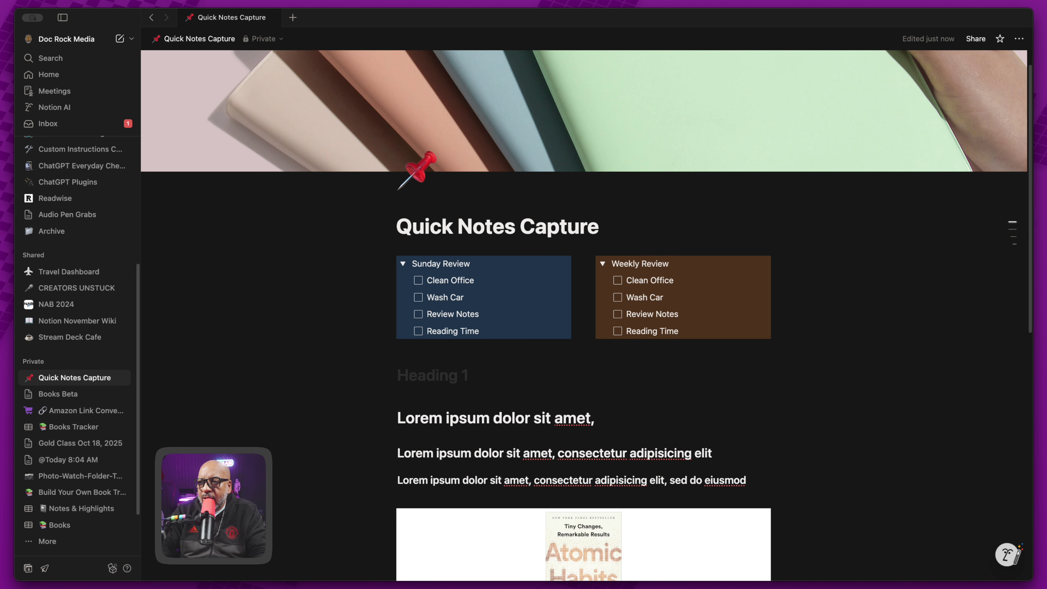
pyautogui.write('Sub Pages')
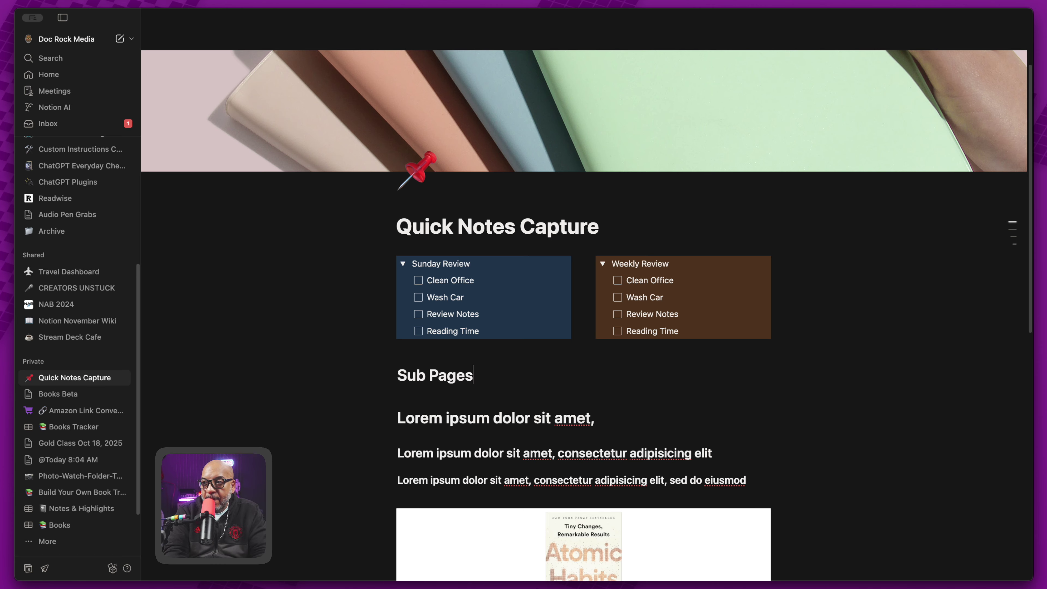
pyautogui.press('Return')
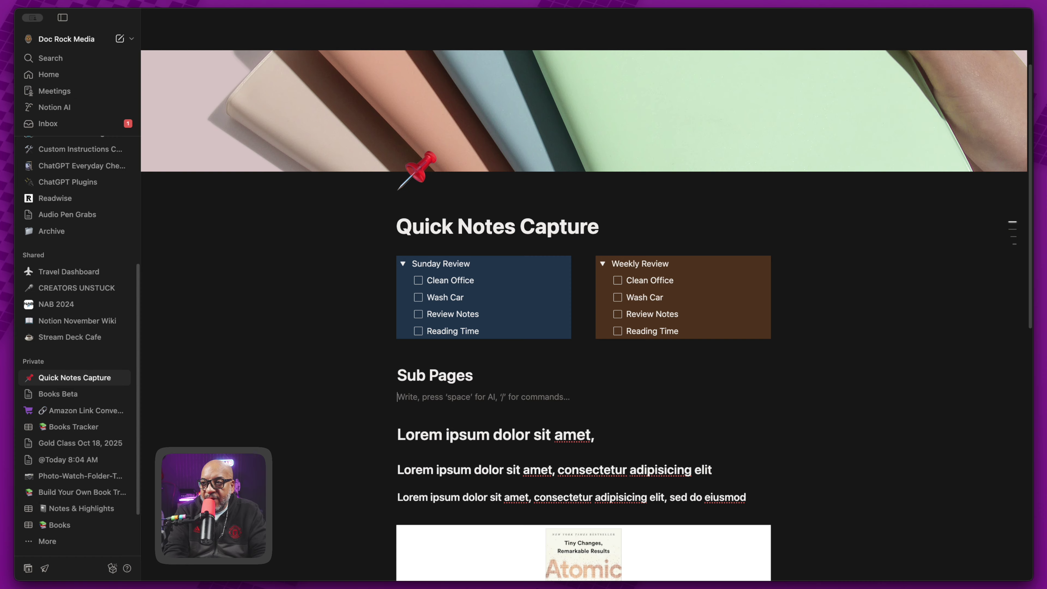
pyautogui.write('---')
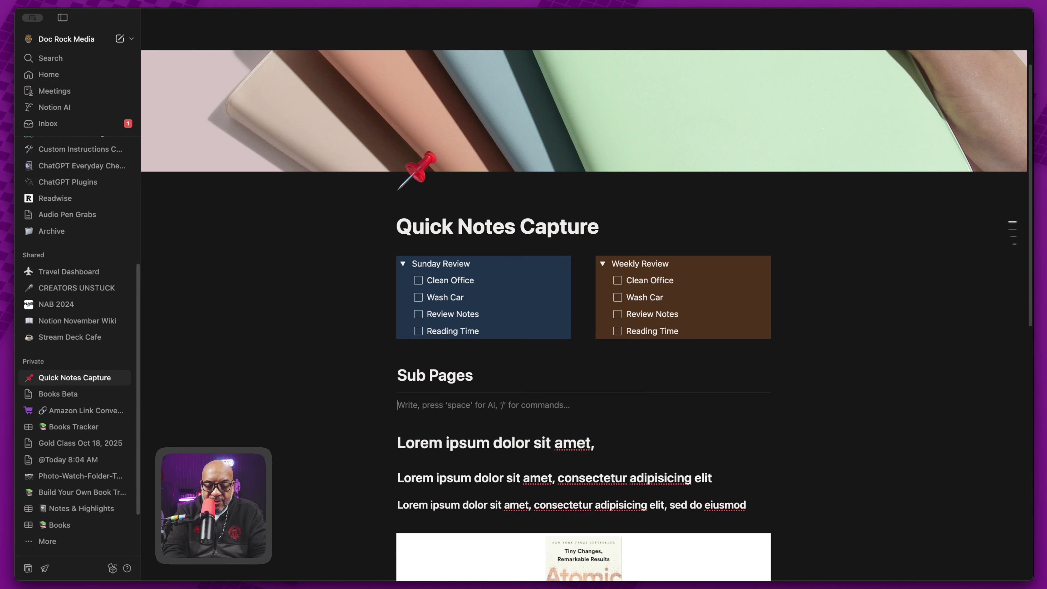
# - Add the line "Inset sub pages here:" below the divider with a purple background and a leading ▶️ emoji
pyautogui.write('[')
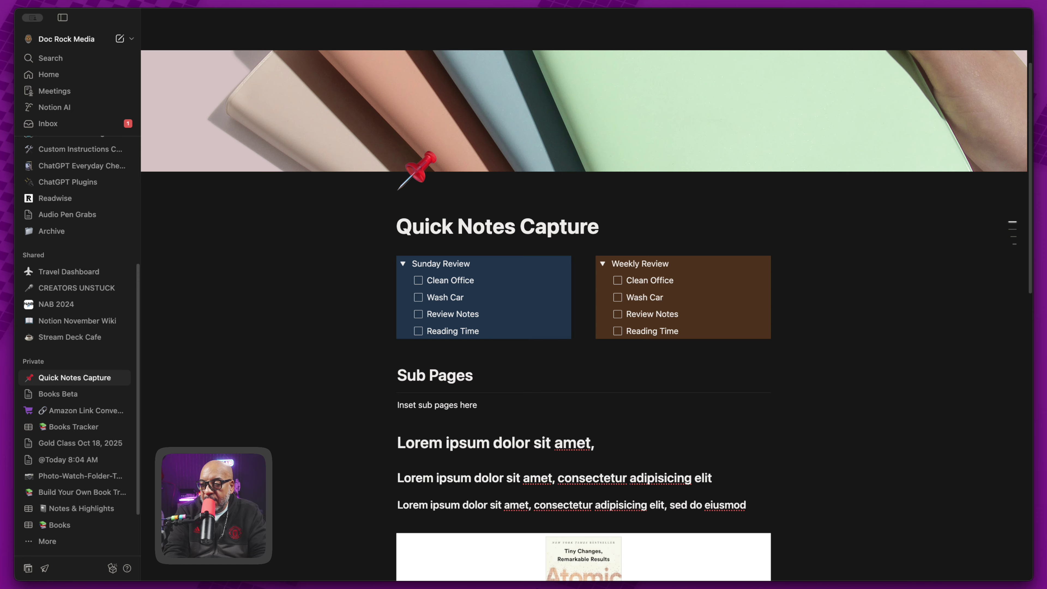
pyautogui.press('Return')
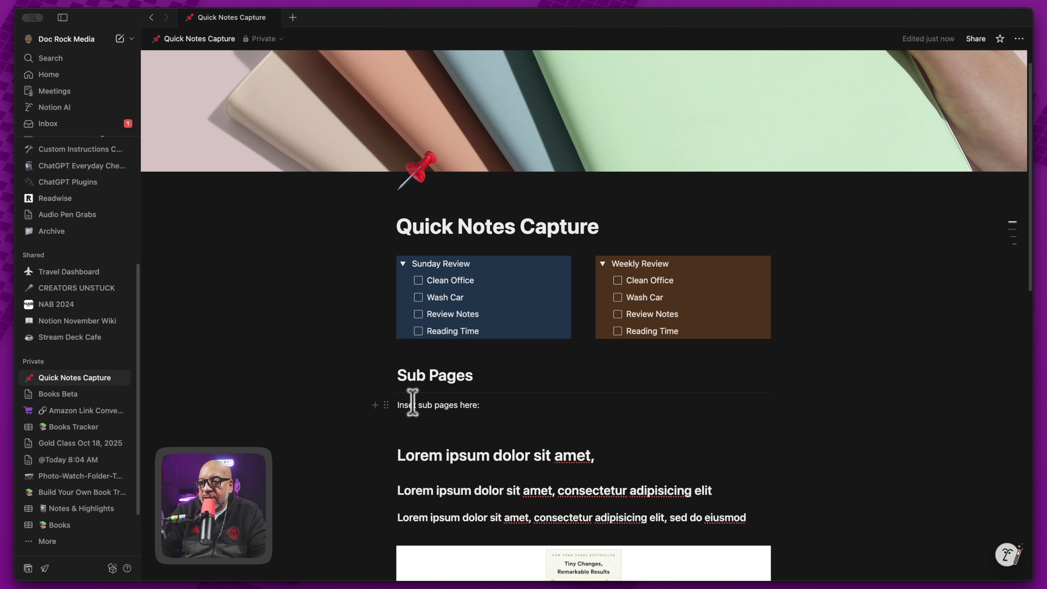
pyautogui.click(385, 403)
pyautogui.moveTo(303, 362)
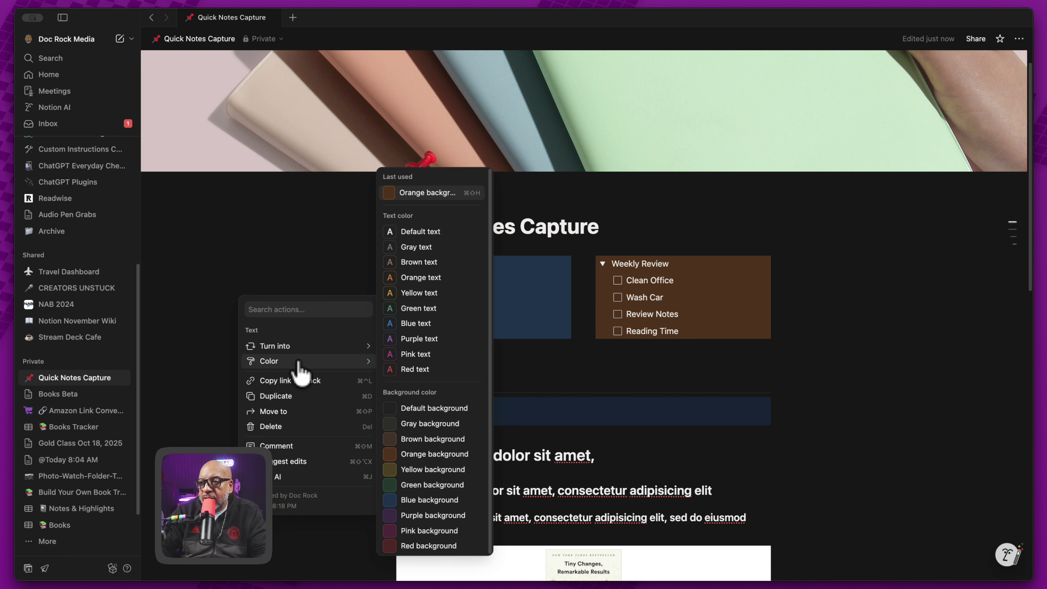
pyautogui.click(389, 515)
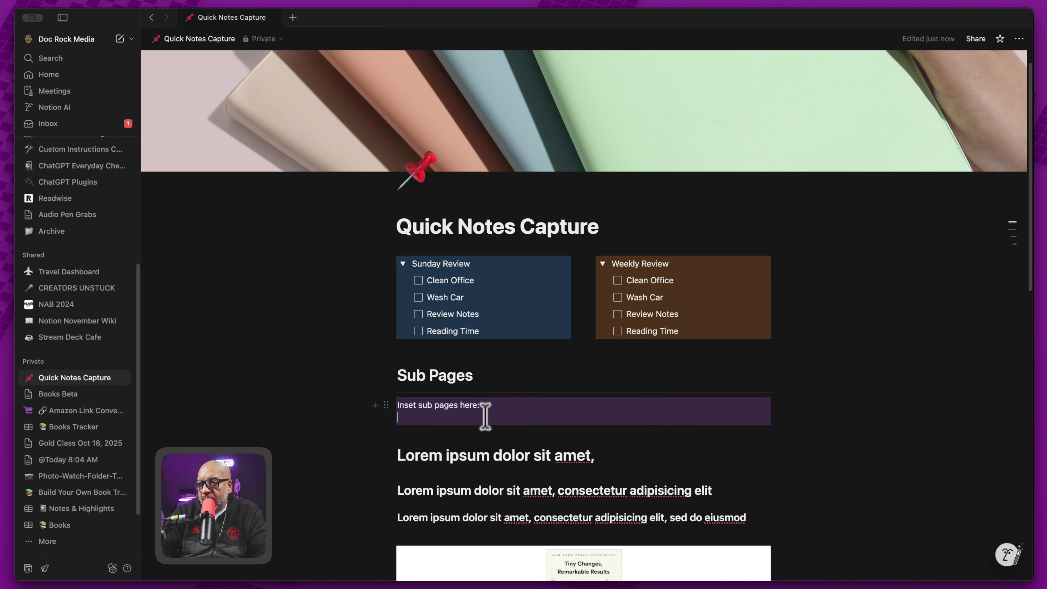
pyautogui.press('BackSpace')
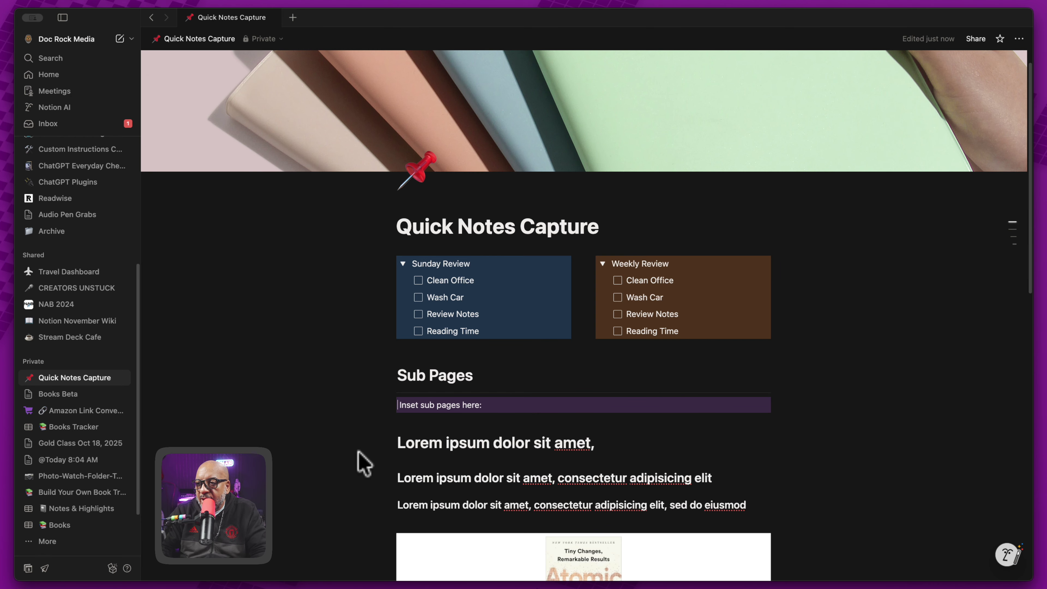
pyautogui.write('▶️')
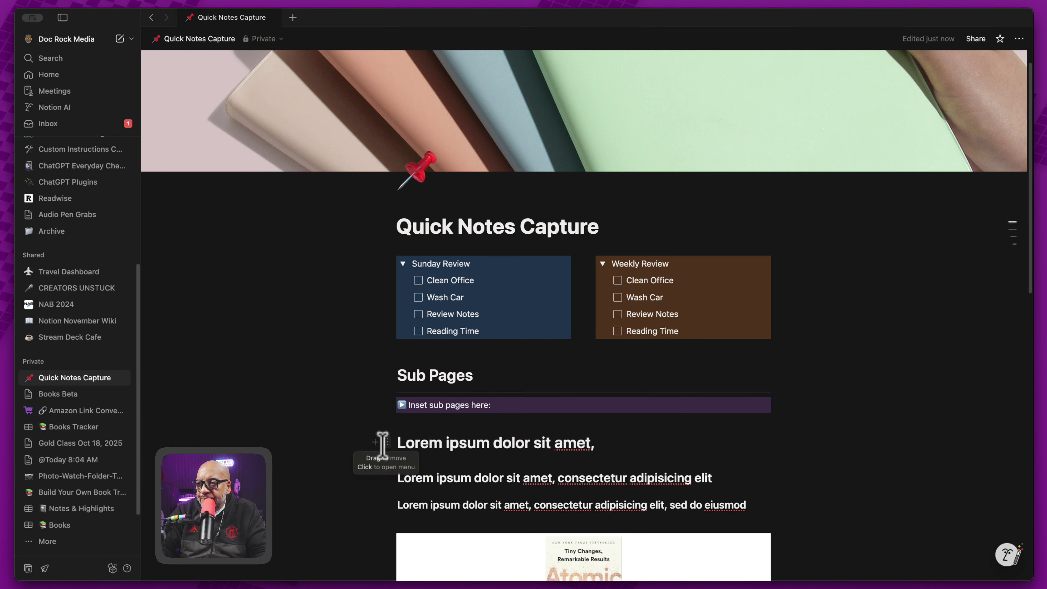
pyautogui.click(371, 442)
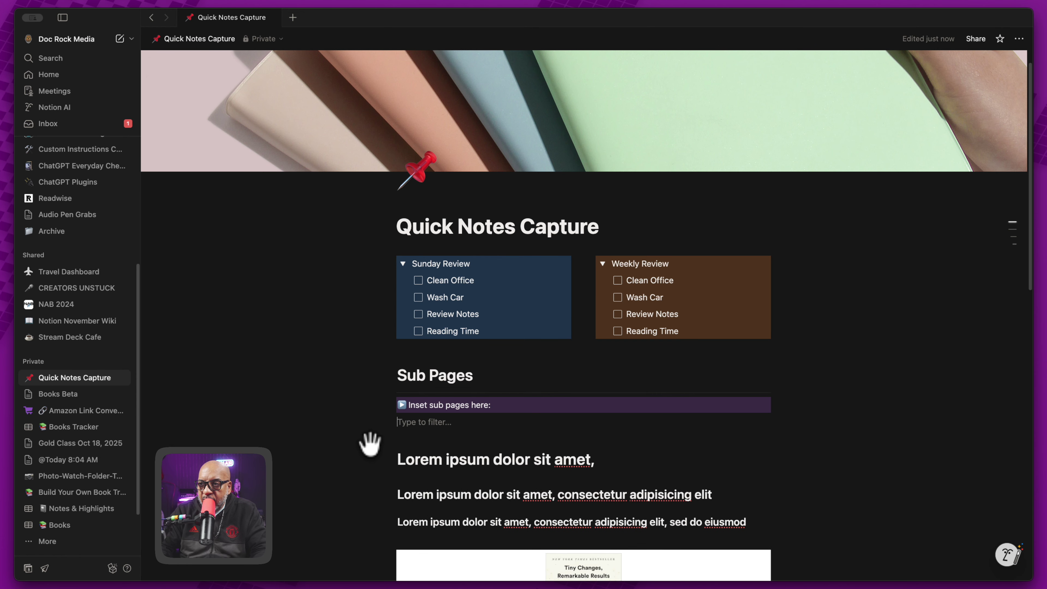
pyautogui.write('/')
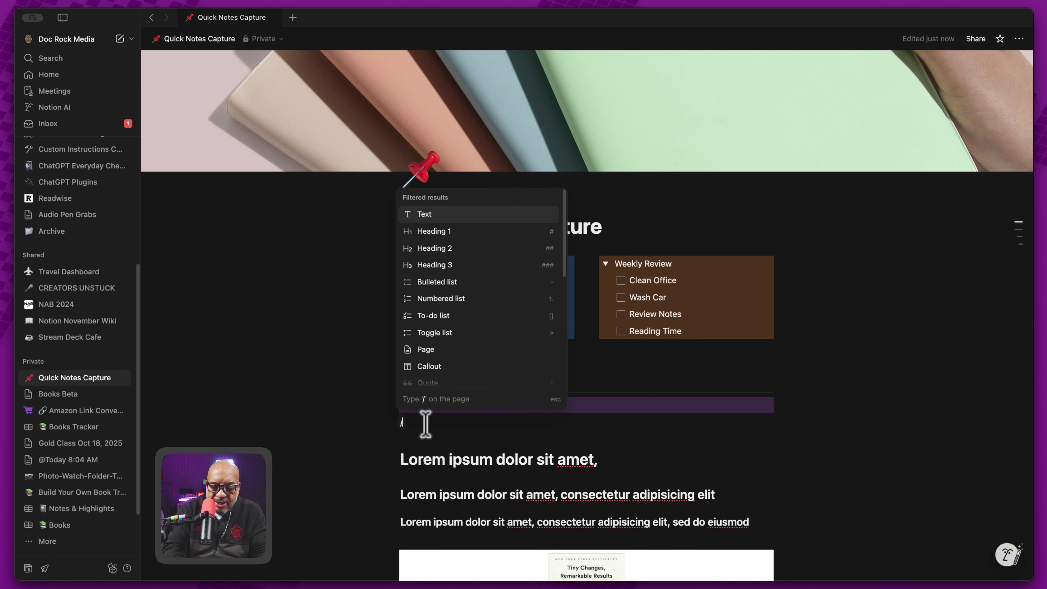
pyautogui.write('page')
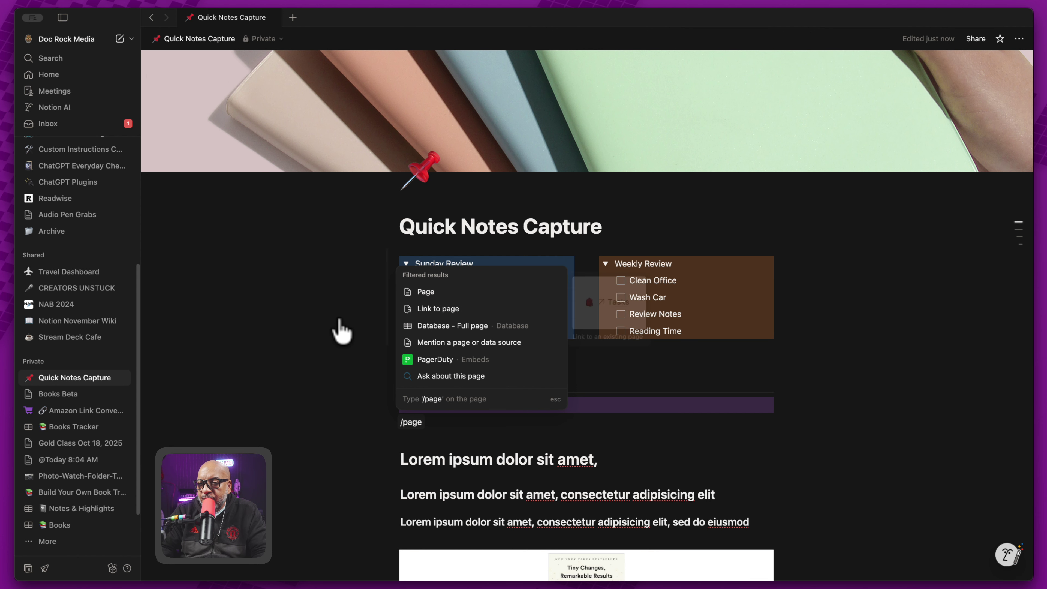
pyautogui.click(307, 321)
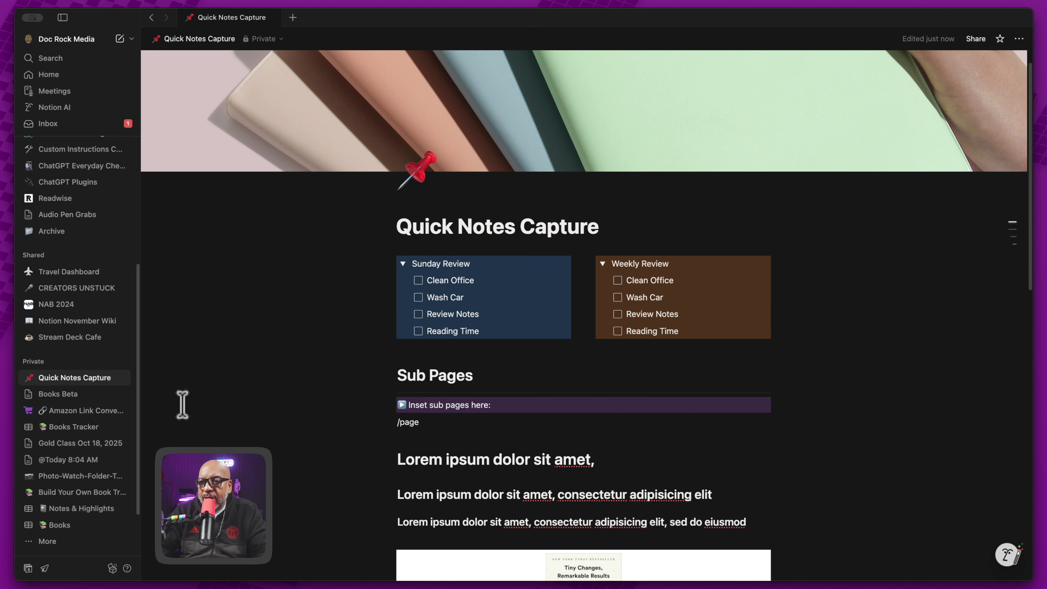
pyautogui.moveTo(417, 425); pyautogui.dragTo(325, 423)
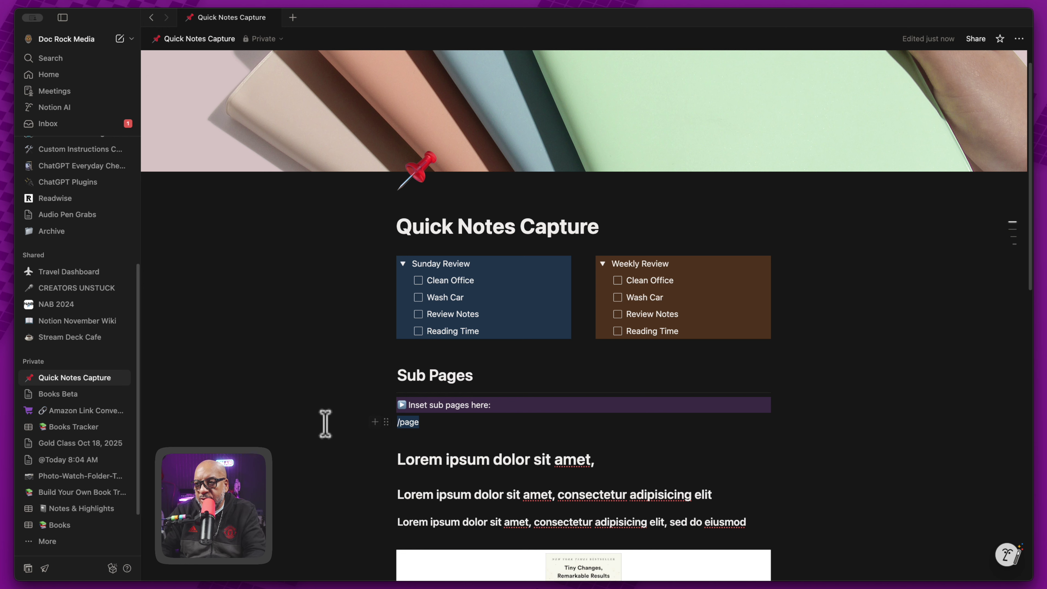
pyautogui.press('BackSpace')
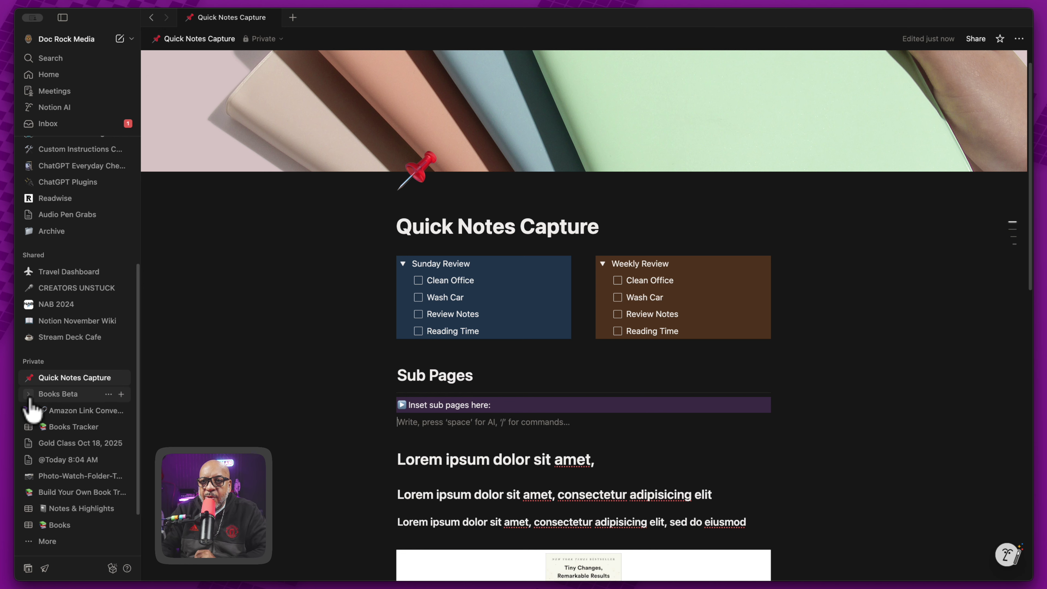
# - Move the existing Books Beta and Gold Class Oct 18, 2025 pages beneath the "Inset sub pages here:" line
pyautogui.moveTo(80, 396); pyautogui.dragTo(433, 423)
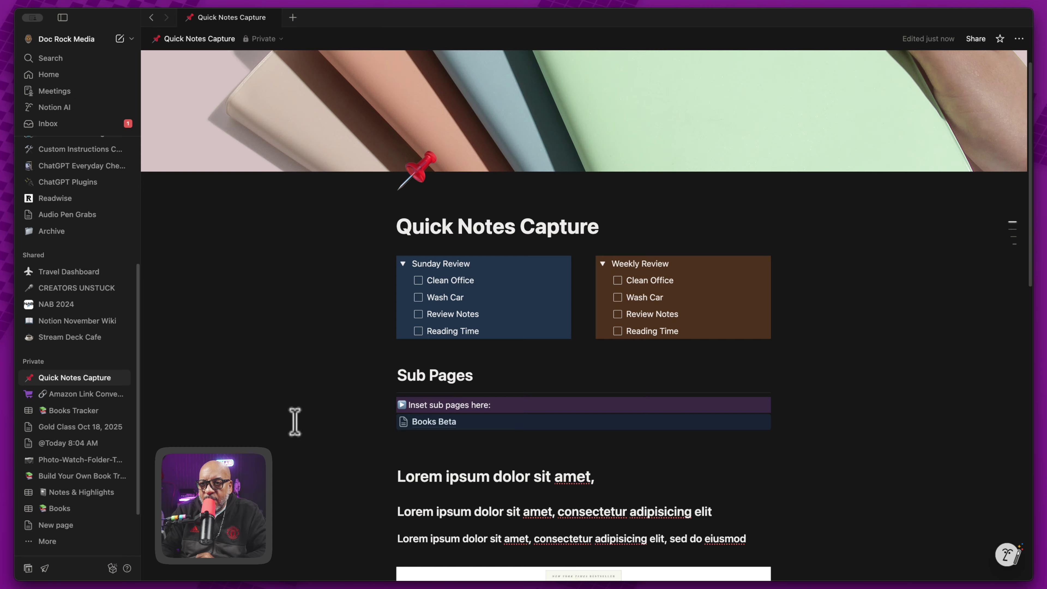
pyautogui.moveTo(84, 426); pyautogui.dragTo(438, 437)
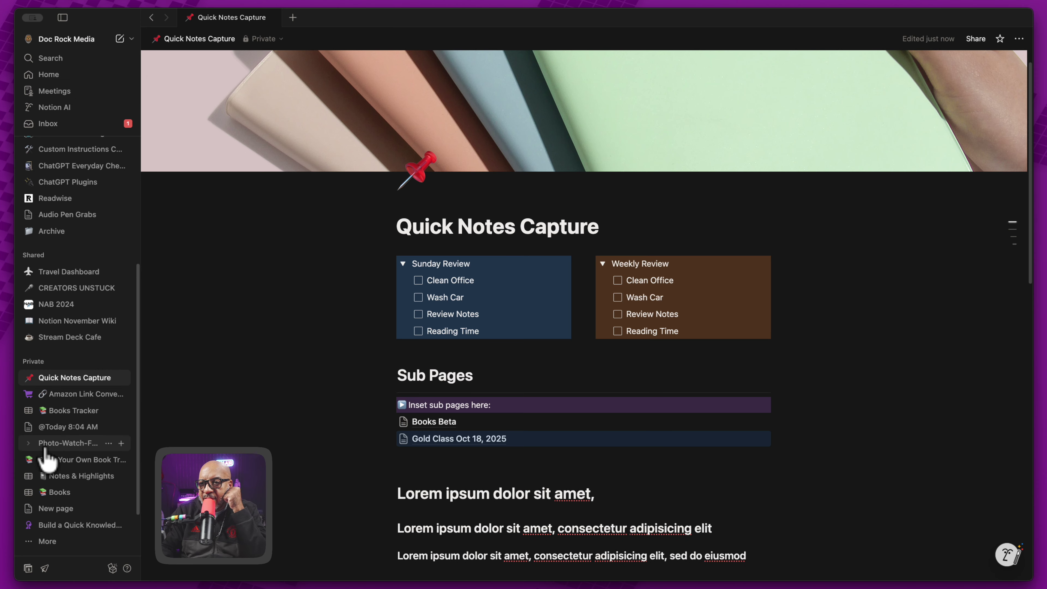
# - Move the existing Photo-Watch-Folder-Tagging-System and Notes & Highlights pages below Gold Class Oct 18, 2025 in the Sub Pages section
pyautogui.moveTo(58, 440); pyautogui.dragTo(466, 450)
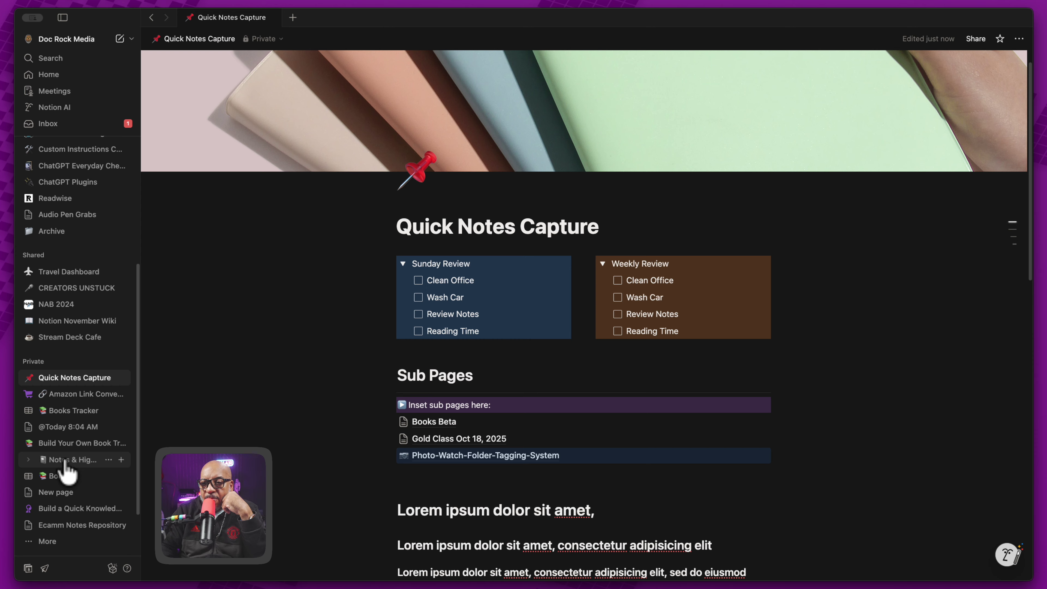
pyautogui.moveTo(65, 462); pyautogui.dragTo(465, 484)
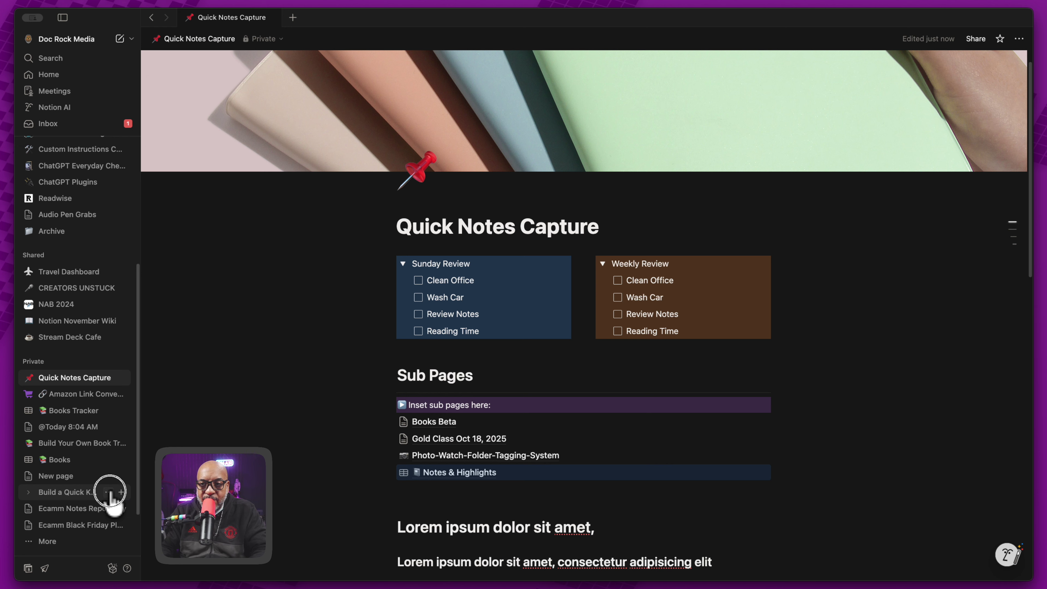
# - Add the Quick Notes Capture page to Favorites and check the Favorites list
pyautogui.click(109, 493)
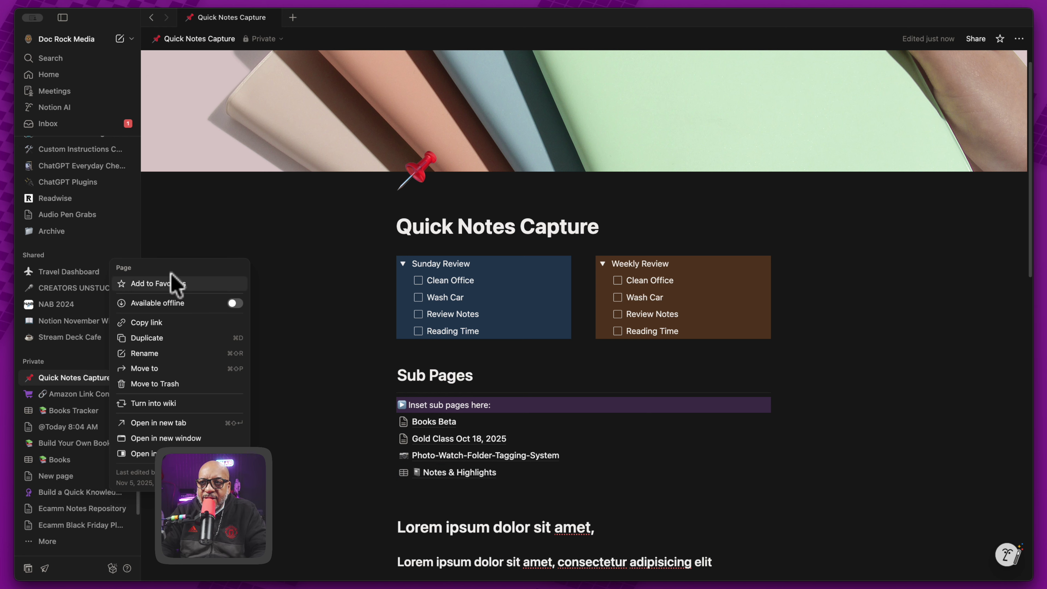
pyautogui.press('Escape')
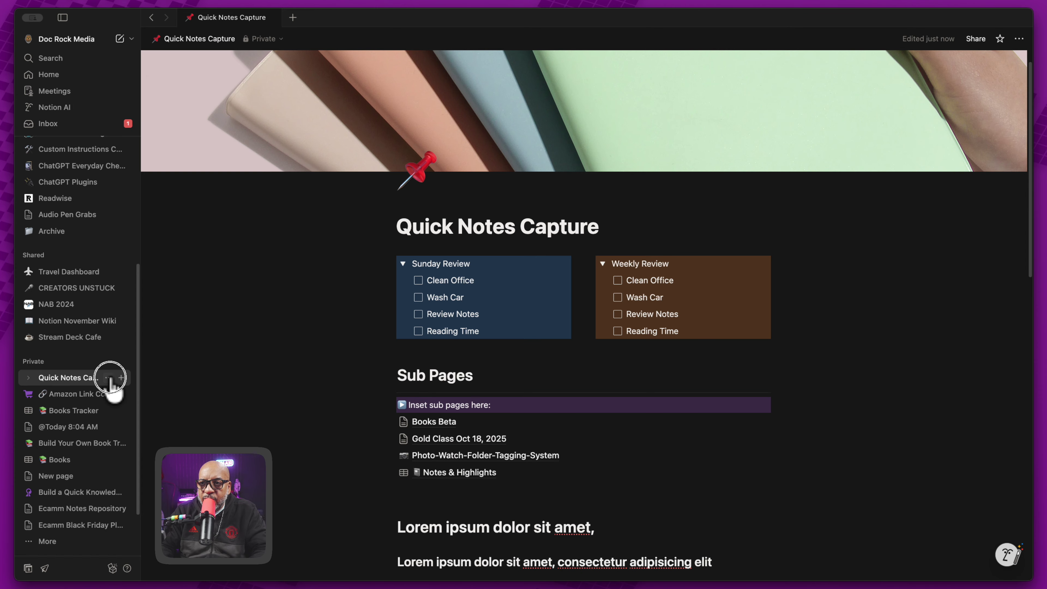
pyautogui.click(108, 378)
pyautogui.click(181, 170)
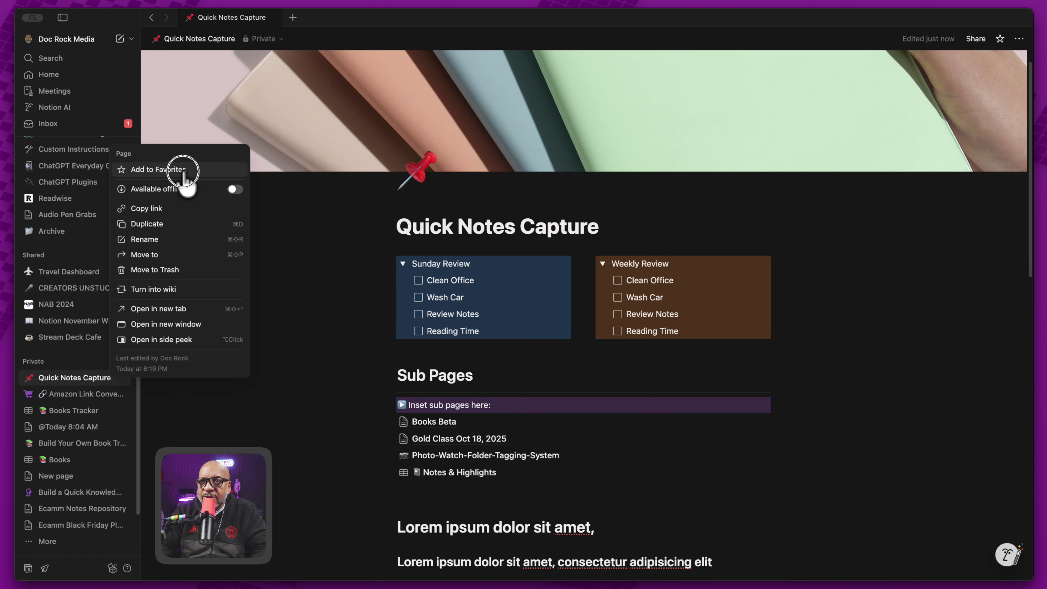
pyautogui.scroll(5, 74, 288)
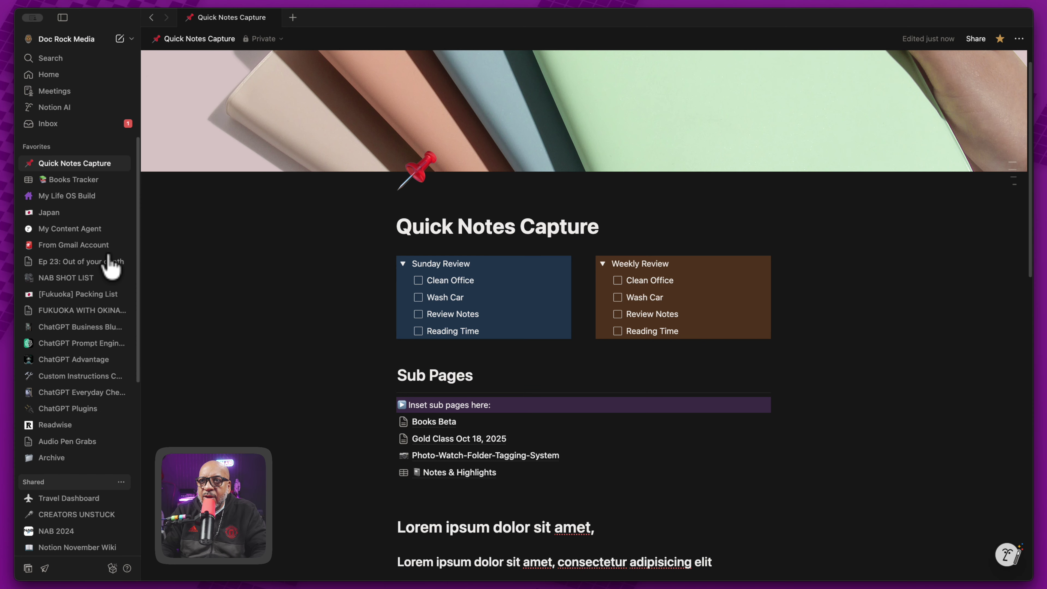